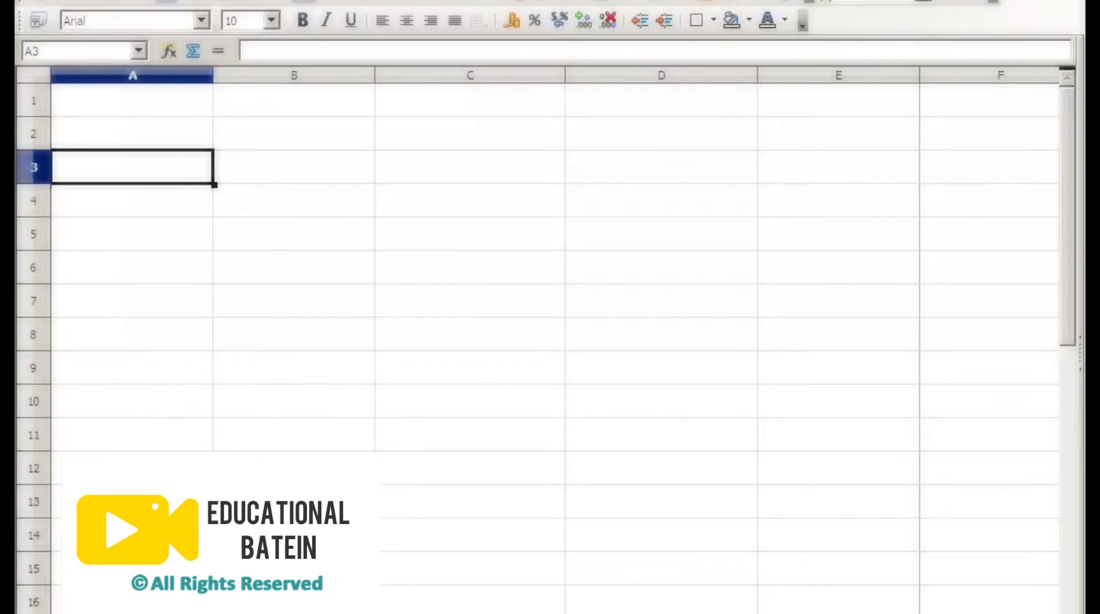
pyautogui.hotkey('ctrl', 'Home')
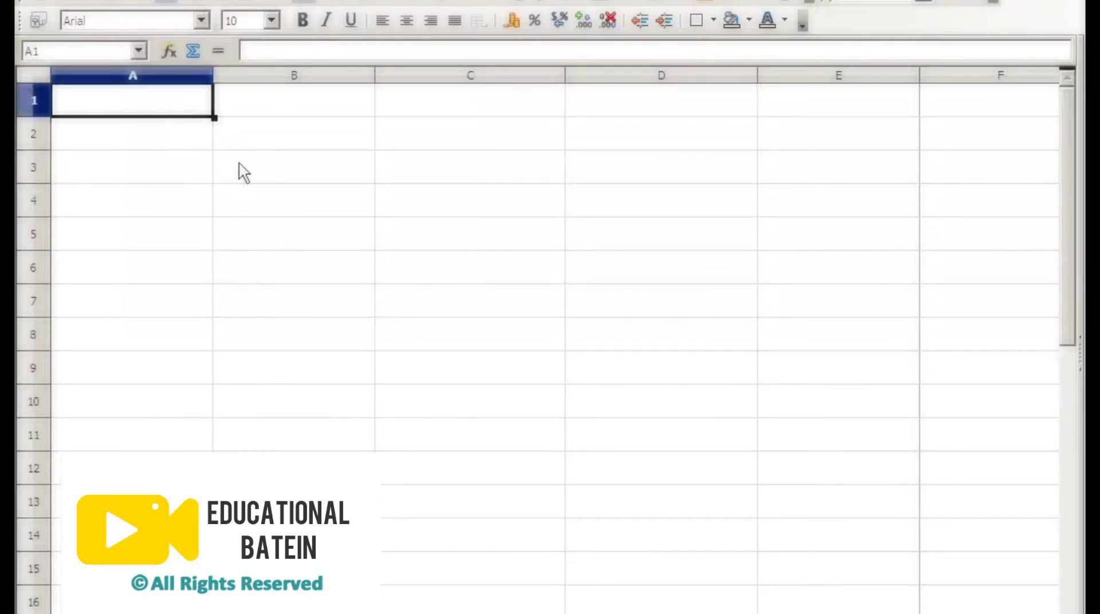
pyautogui.click(239, 172)
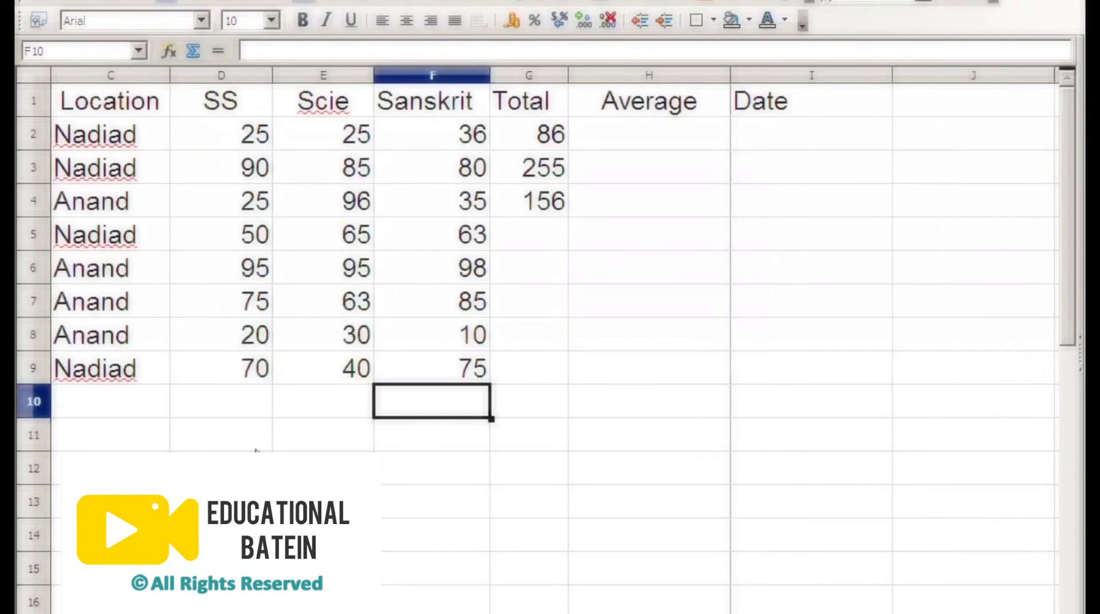
pyautogui.moveTo(526, 138); pyautogui.dragTo(529, 216)
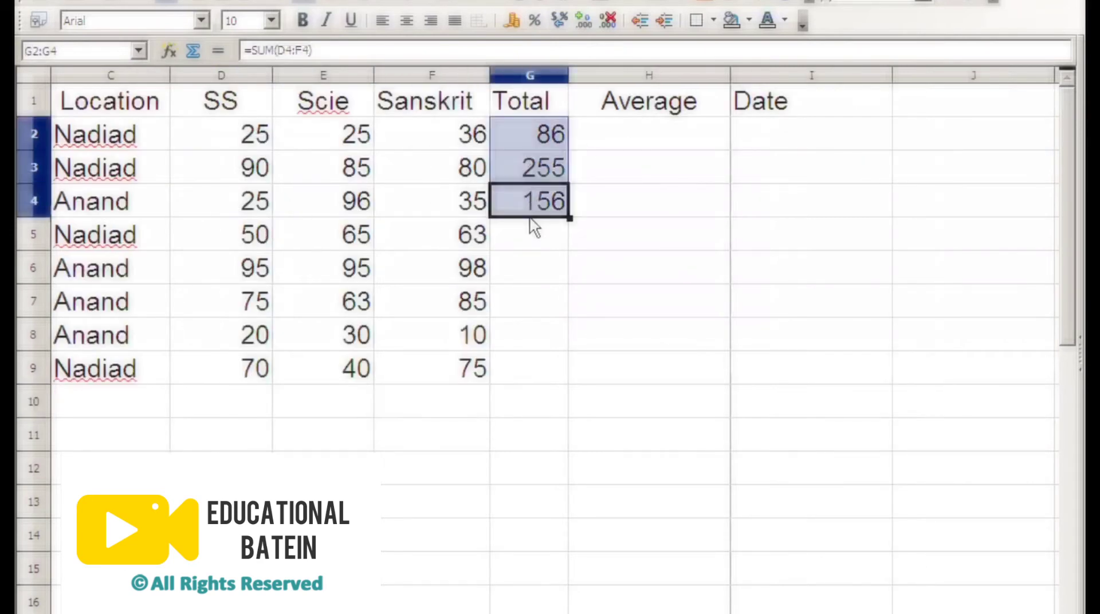
pyautogui.moveTo(240, 135); pyautogui.dragTo(404, 344)
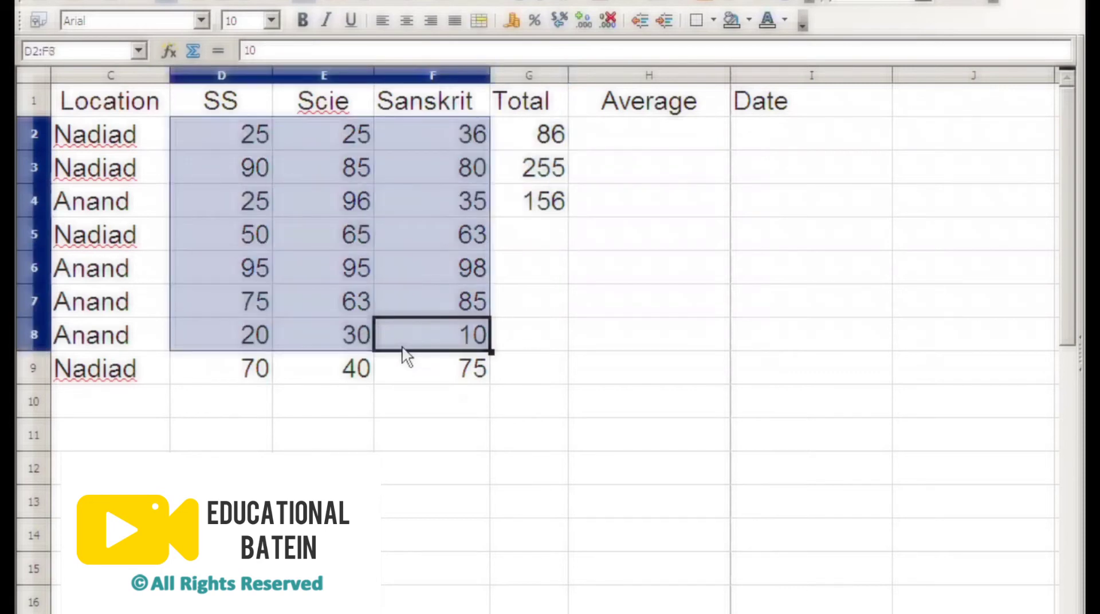
pyautogui.click(395, 398)
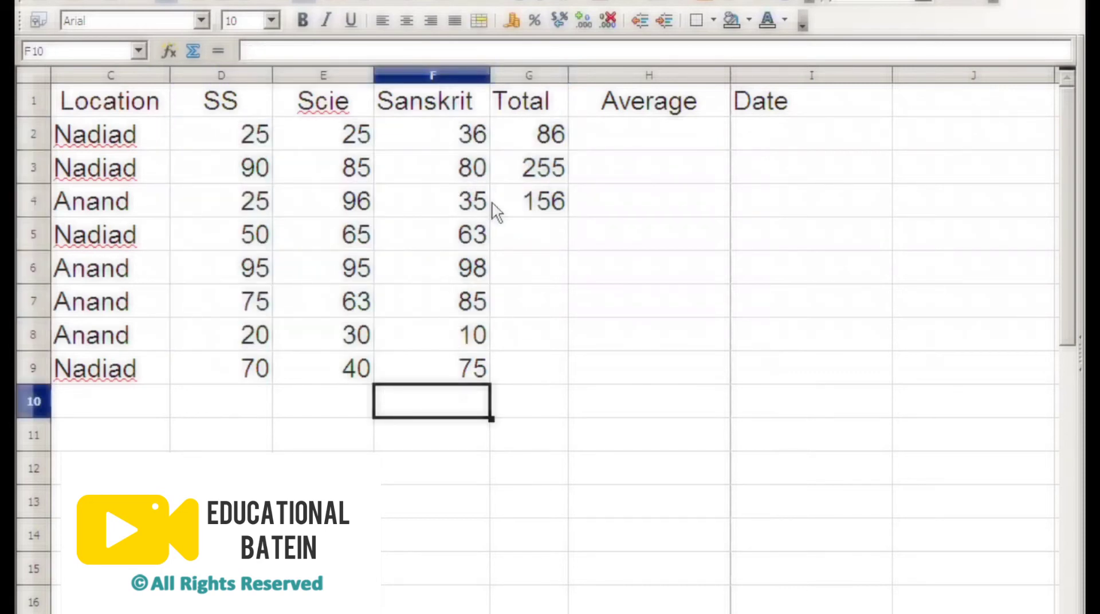
# Step: Enter -25 and -36 as the SS marks in cells D2 and D3
pyautogui.click(242, 137)
pyautogui.write('-25')
pyautogui.press('Return')
pyautogui.write('-')
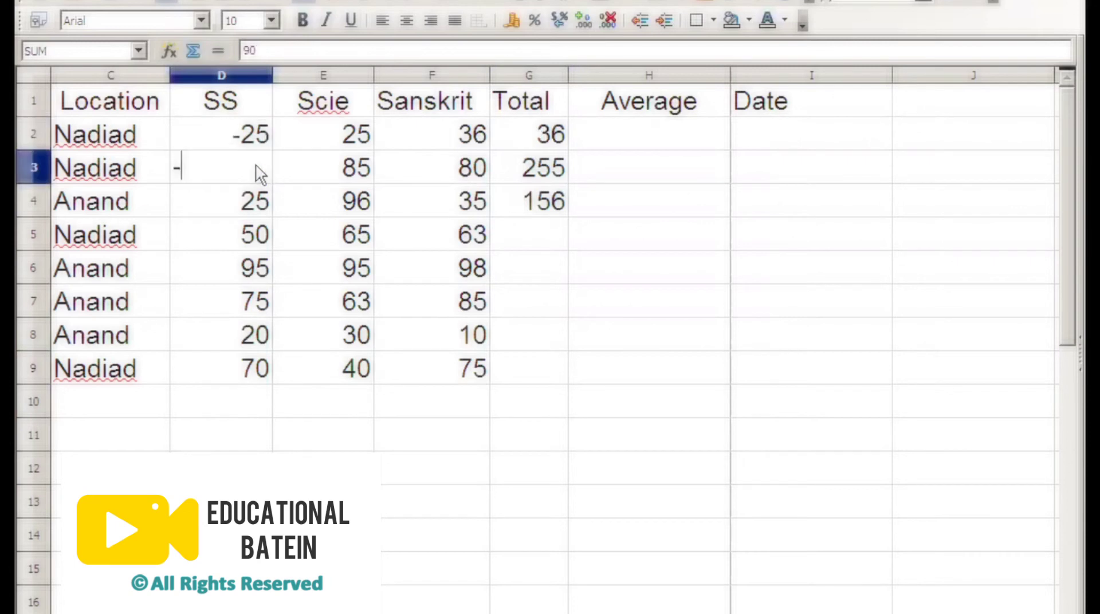
pyautogui.write('36')
pyautogui.press('Return')
# Step: Replace the Sanskrit marks in cells F6 and F7 with -36 and -85
pyautogui.press('Down')
pyautogui.press('Down')
pyautogui.press('Right')
pyautogui.press('Right')
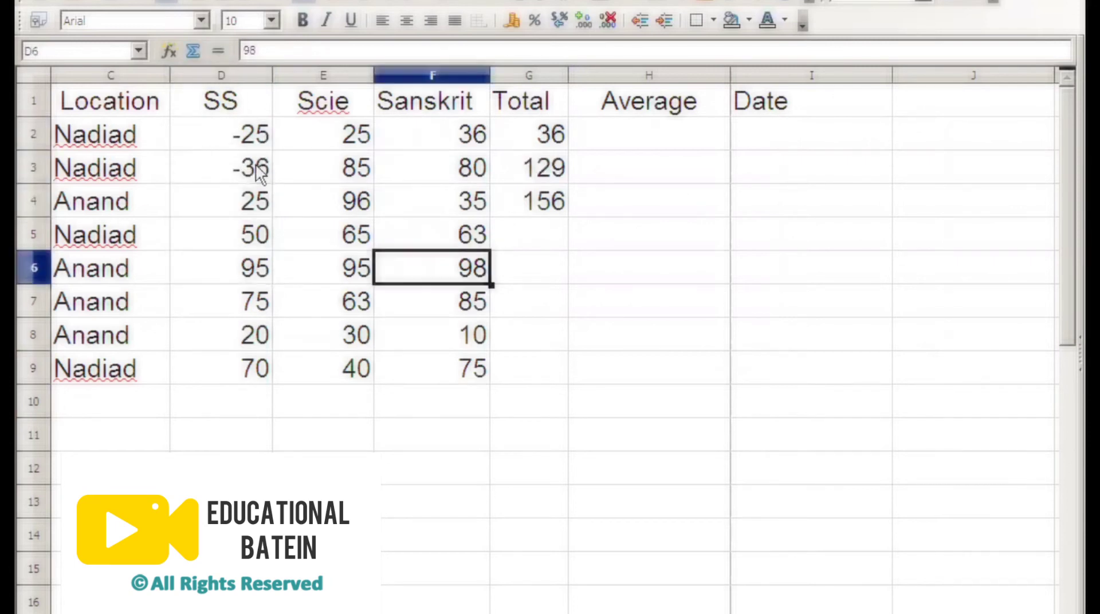
pyautogui.write('-36')
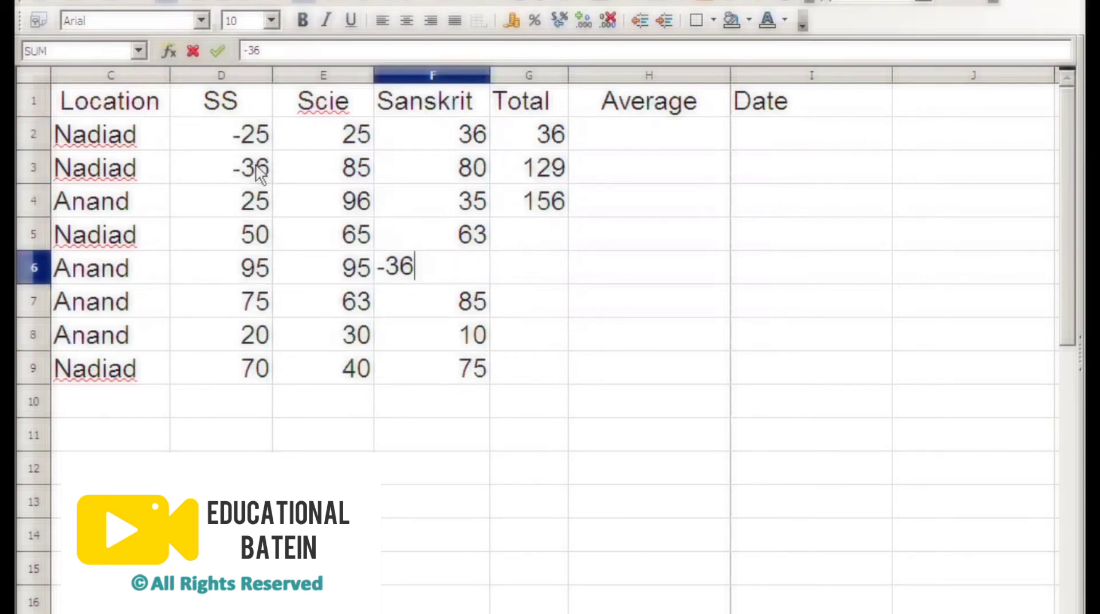
pyautogui.press('Return')
pyautogui.write('-85')
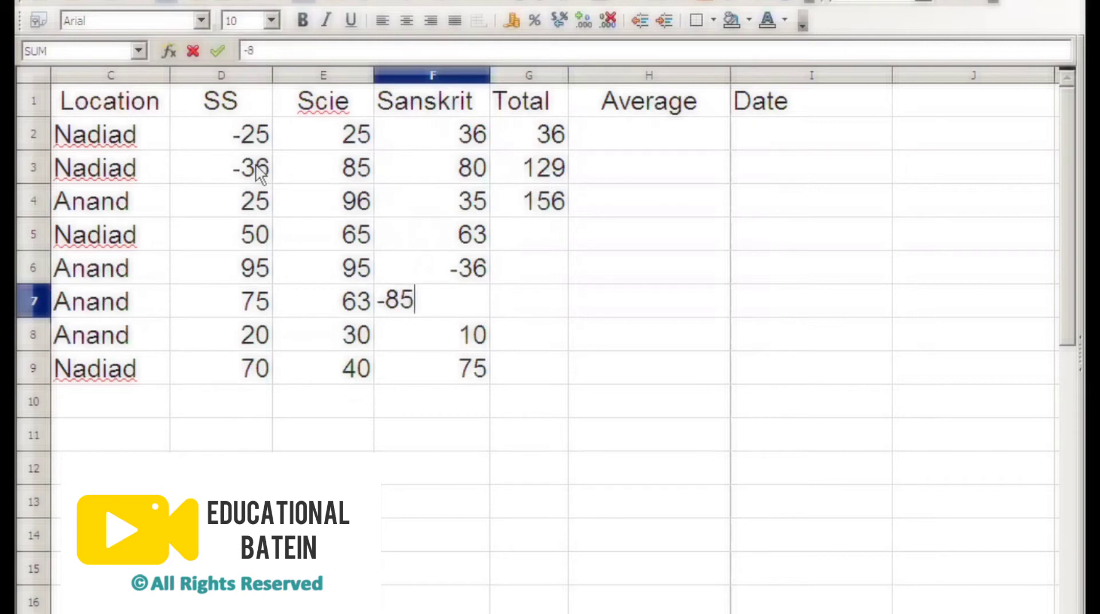
# Step: Set the SS mark in cell D7 to -52
pyautogui.press('Left')
pyautogui.press('Left')
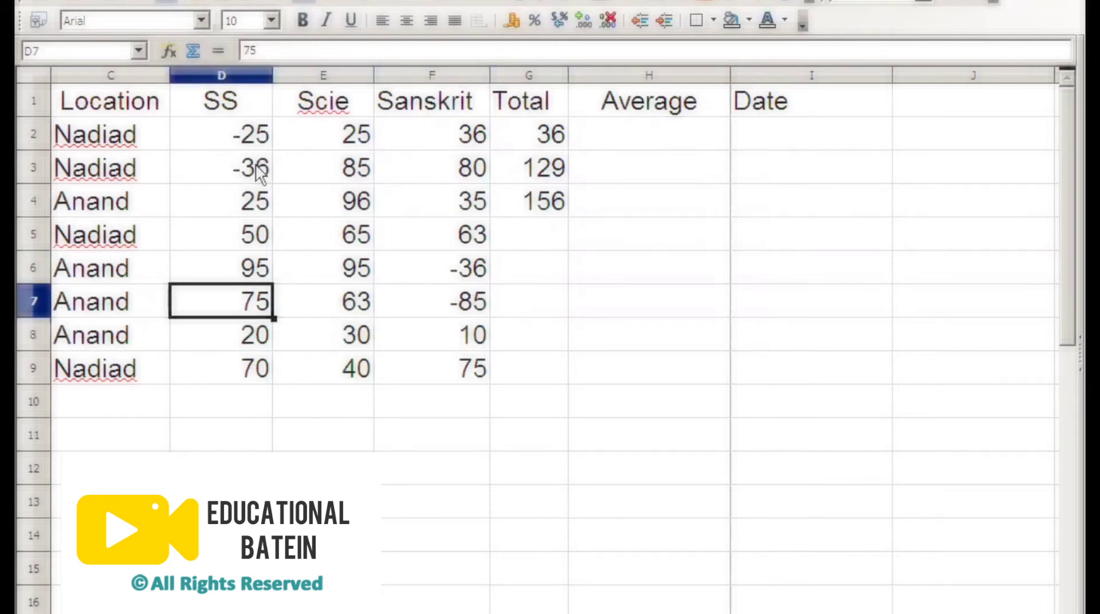
pyautogui.write('-52')
pyautogui.press('Return')
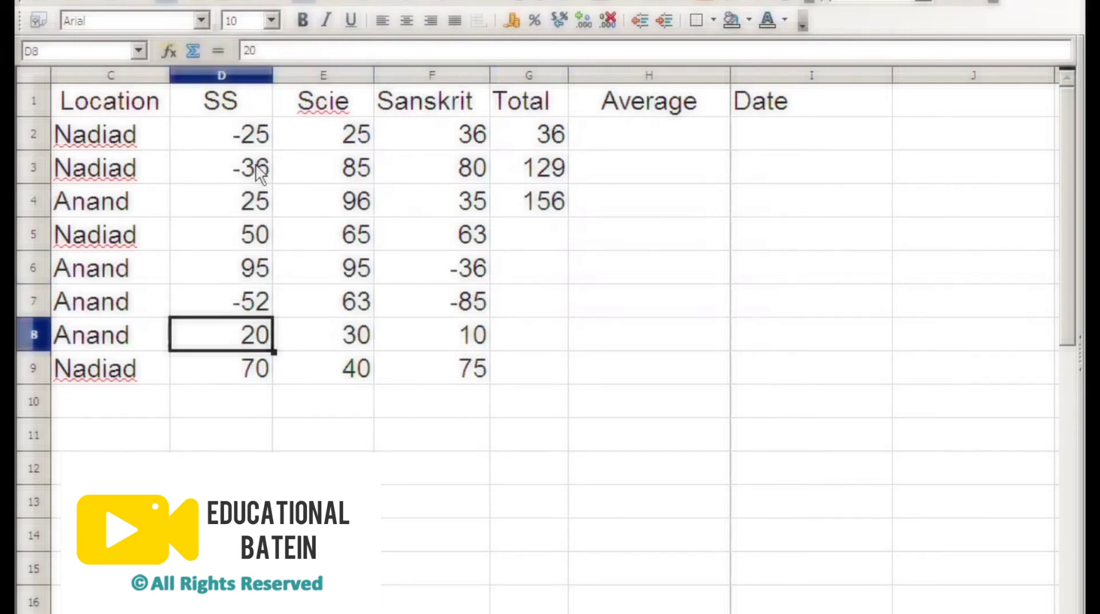
# Step: Change the Scie mark in cell E5 to -5
pyautogui.press('Up')
pyautogui.press('Up')
pyautogui.press('Up')
pyautogui.press('Right')
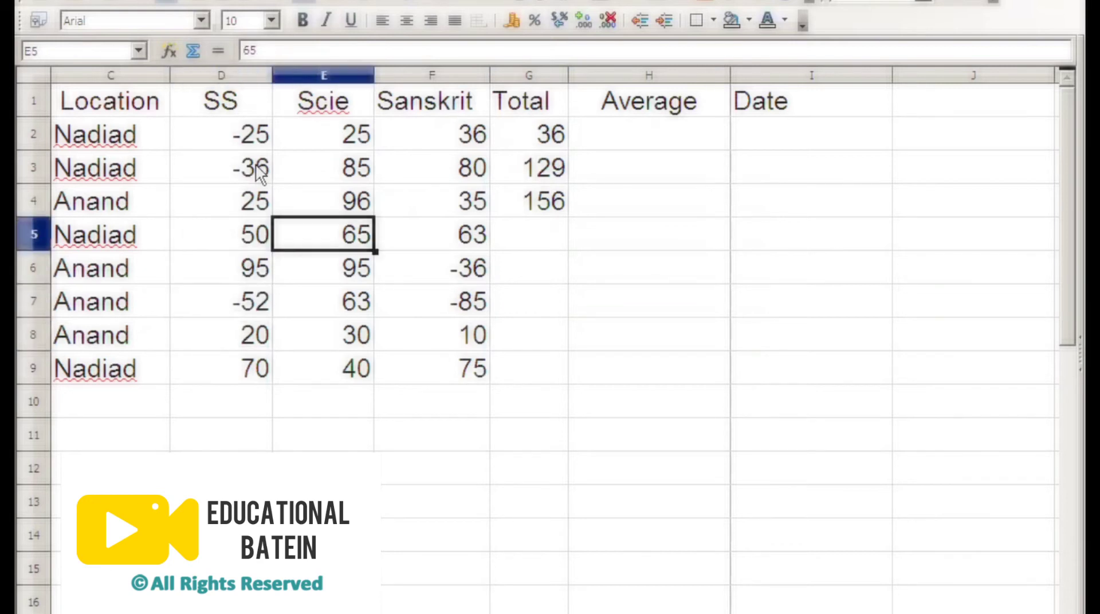
pyautogui.write('-5')
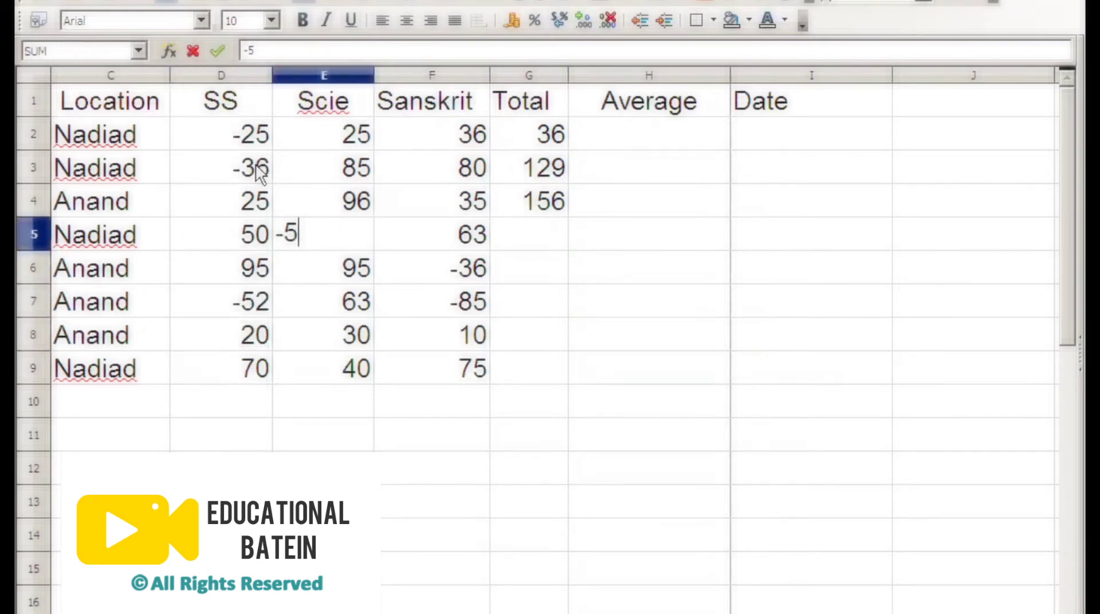
pyautogui.press('Return')
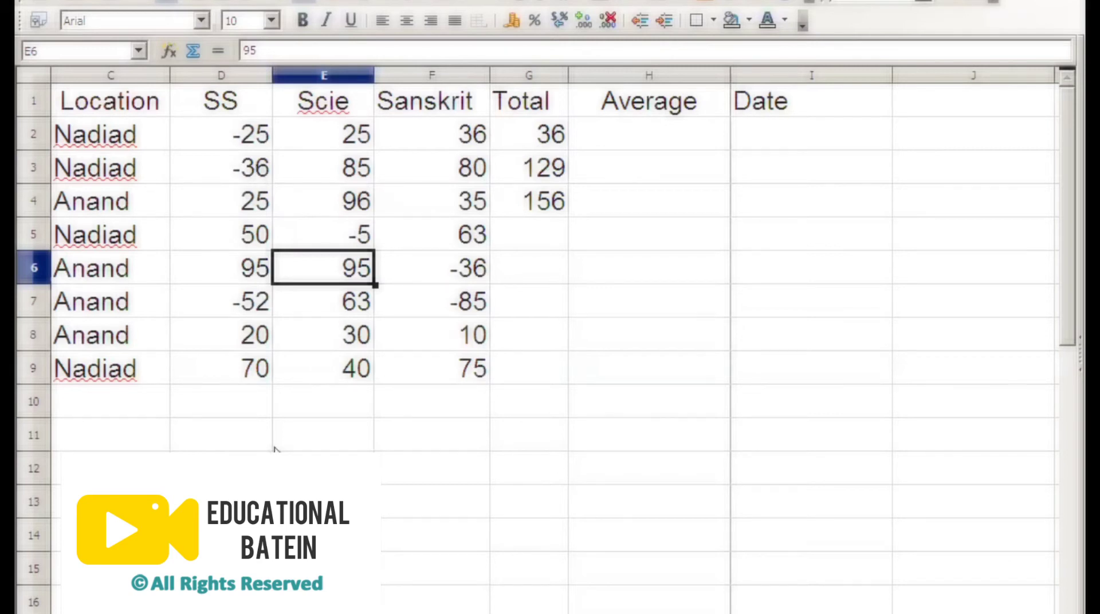
# Step: Enter -40 as the Scie mark in cell E9
pyautogui.click(243, 433)
pyautogui.click(354, 372)
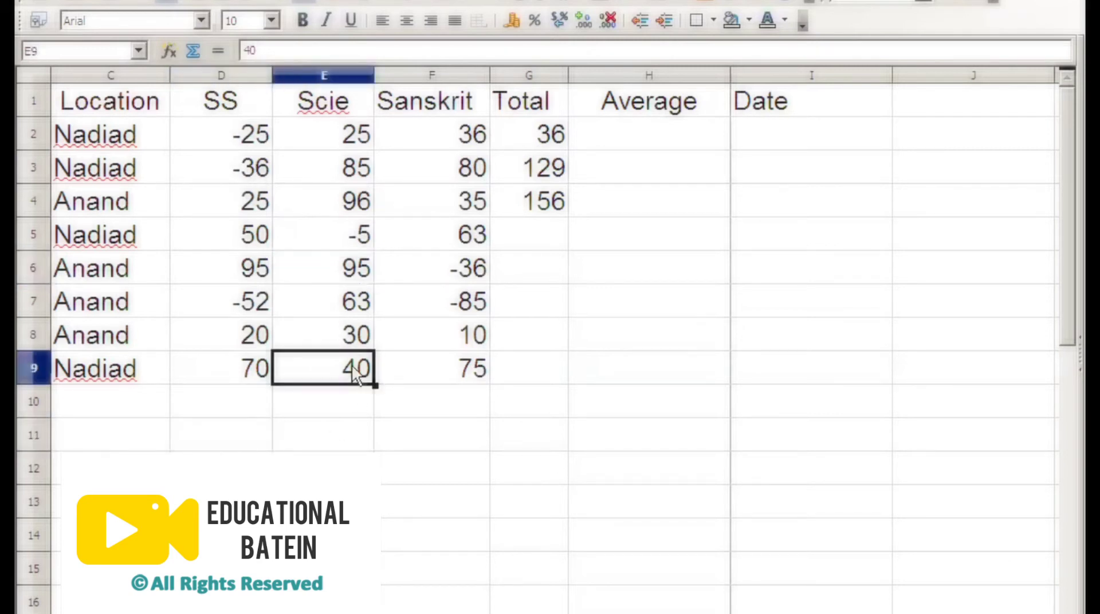
pyautogui.write('-40')
pyautogui.press('Return')
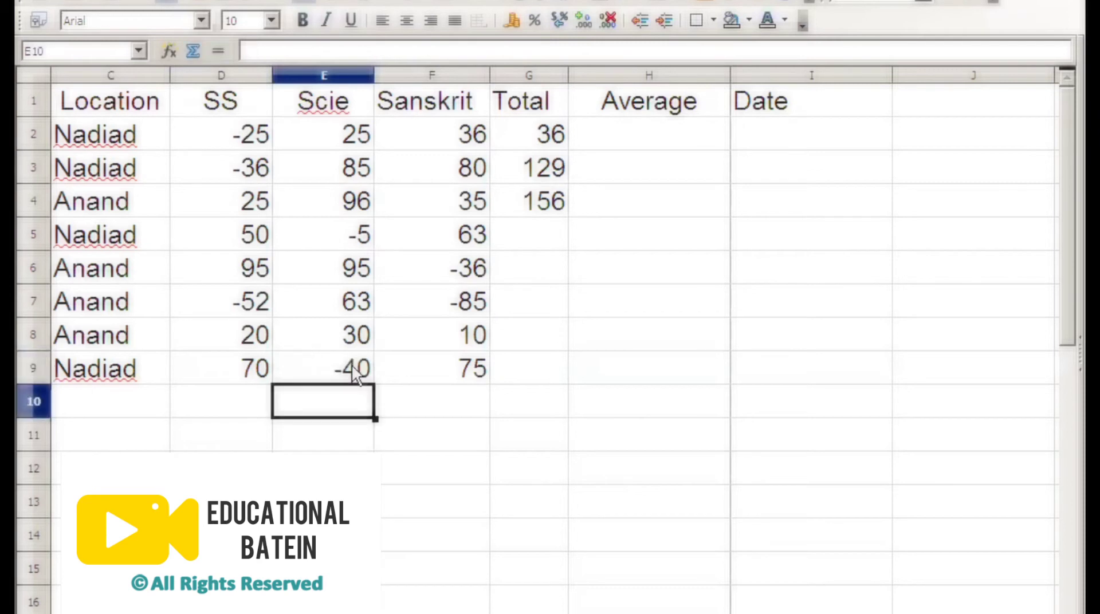
pyautogui.scroll(-1, 229, 191)
pyautogui.scroll(1, 229, 192)
pyautogui.moveTo(256, 148); pyautogui.dragTo(416, 354)
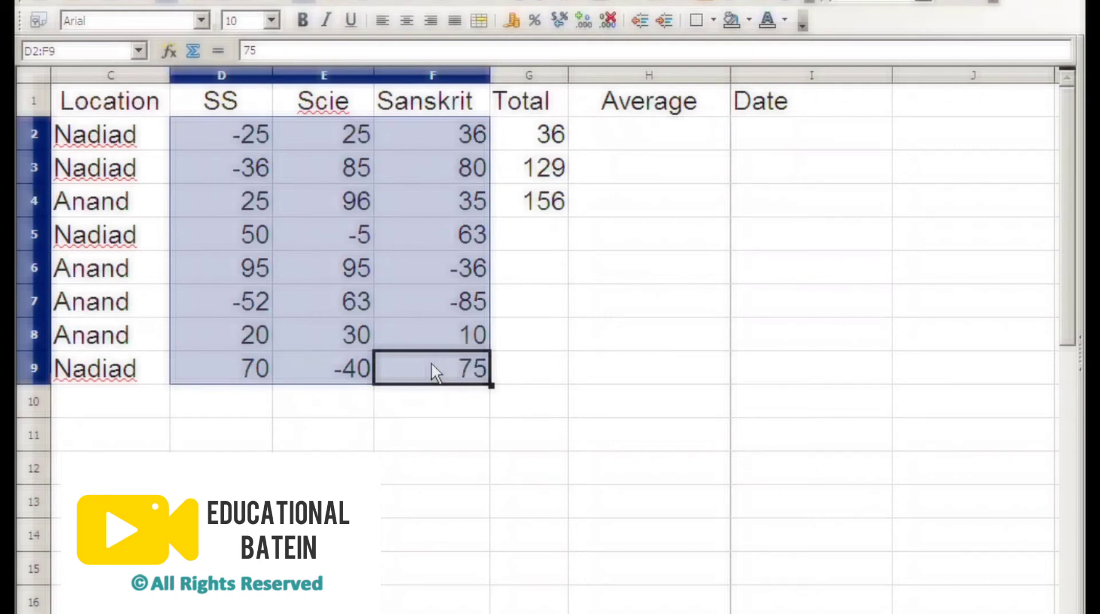
pyautogui.click(220, 502)
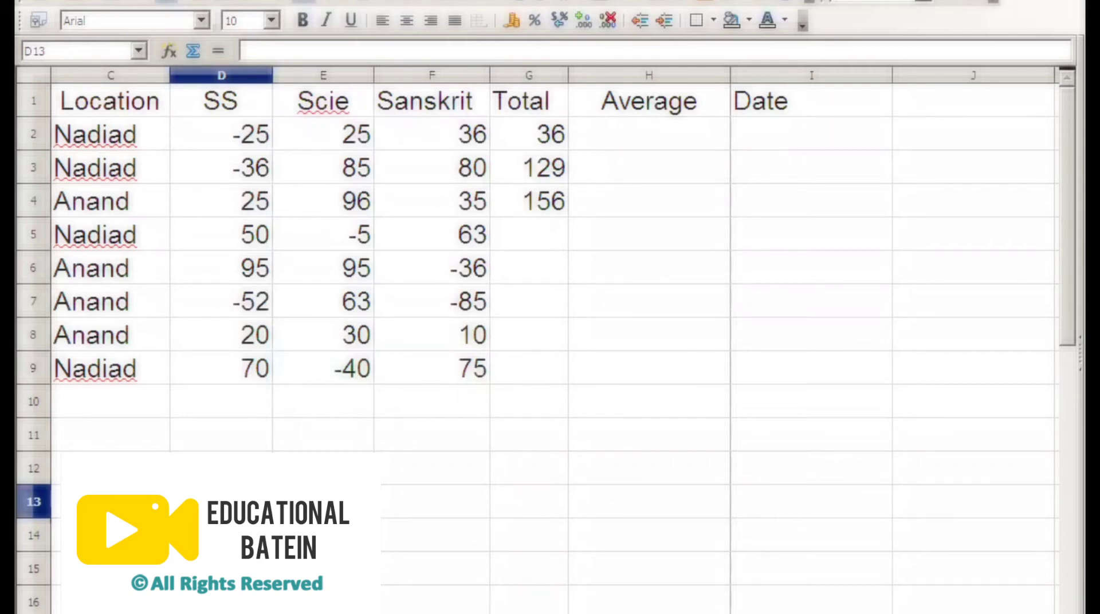
# Step: Enter an ABS formula in cell D14 that returns the absolute value of D2
pyautogui.scroll(-1, 550, 344)
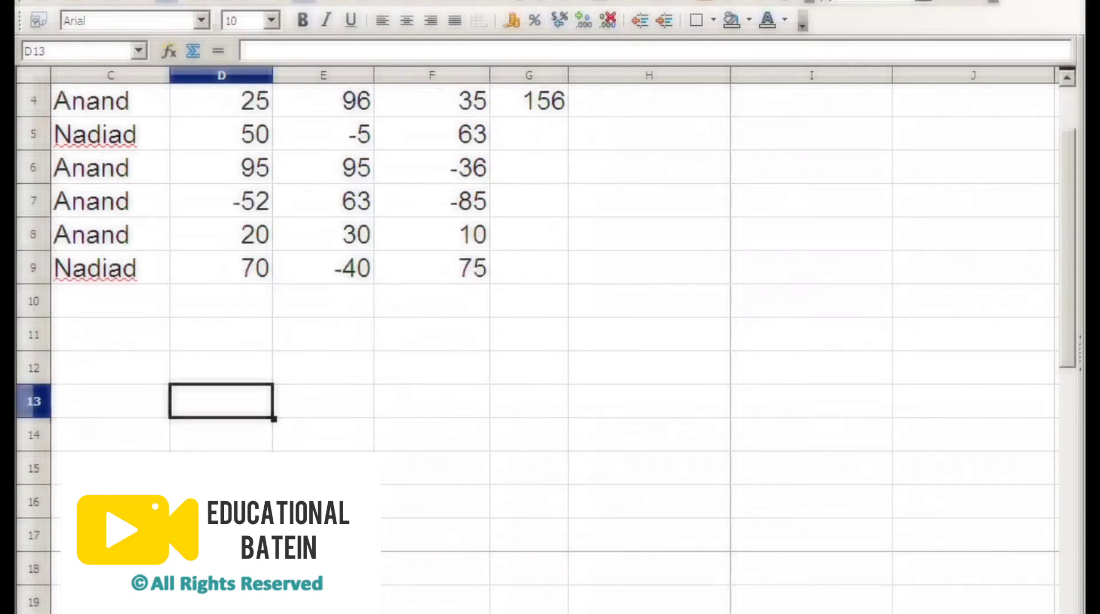
pyautogui.click(245, 450)
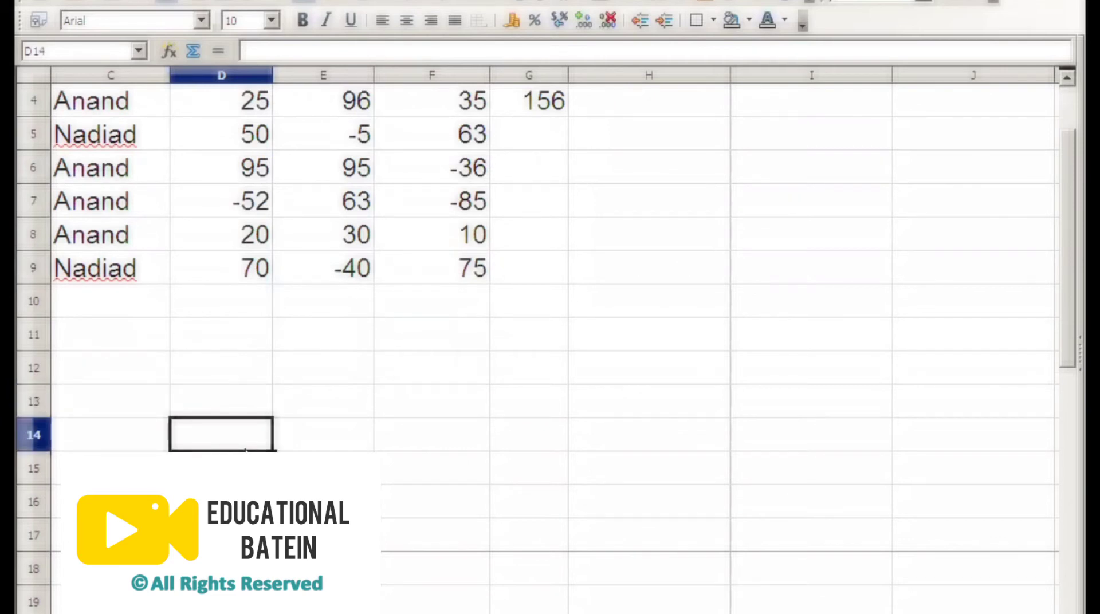
pyautogui.write('=abs(')
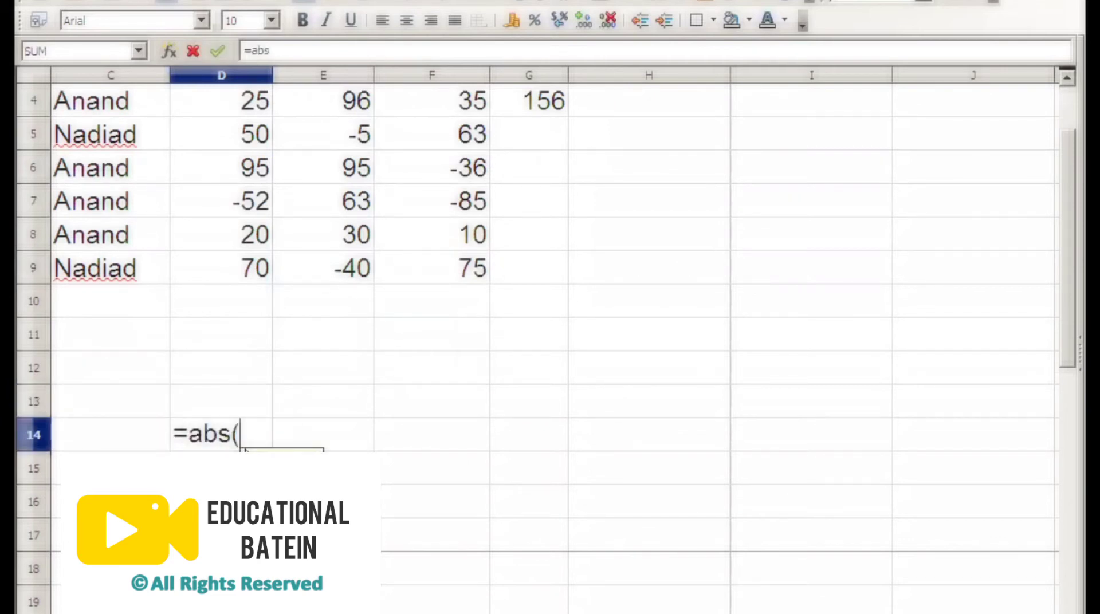
pyautogui.scroll(1, 261, 400)
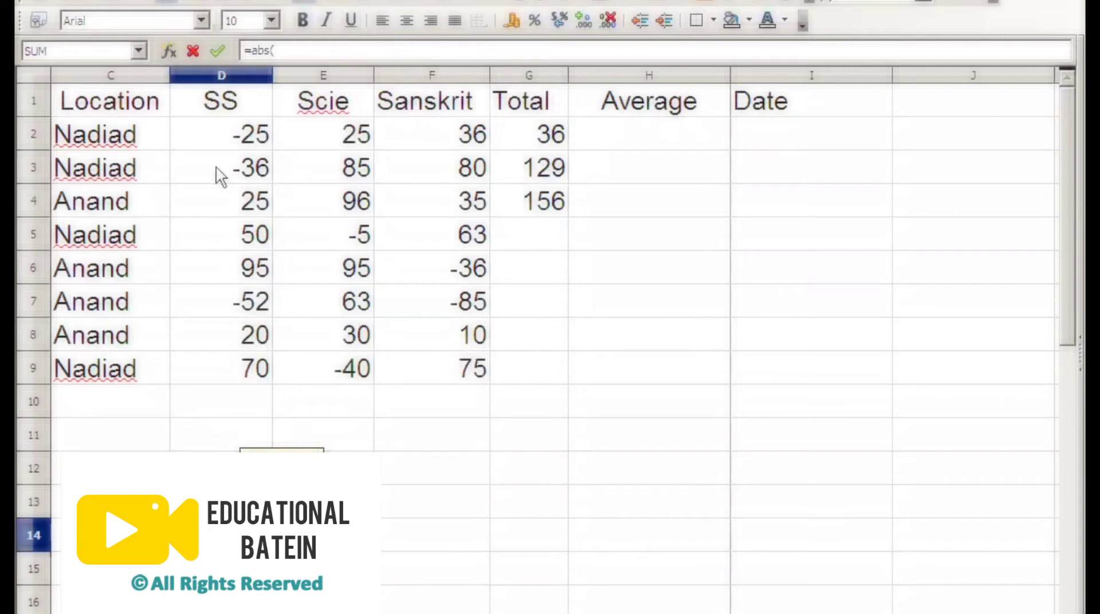
pyautogui.click(218, 144)
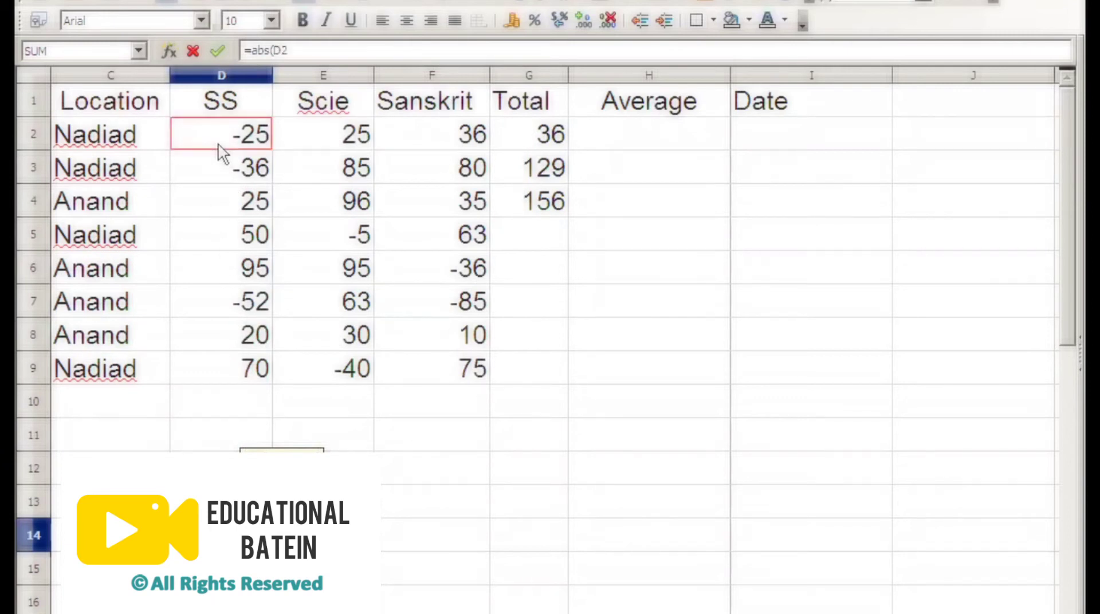
pyautogui.press('Return')
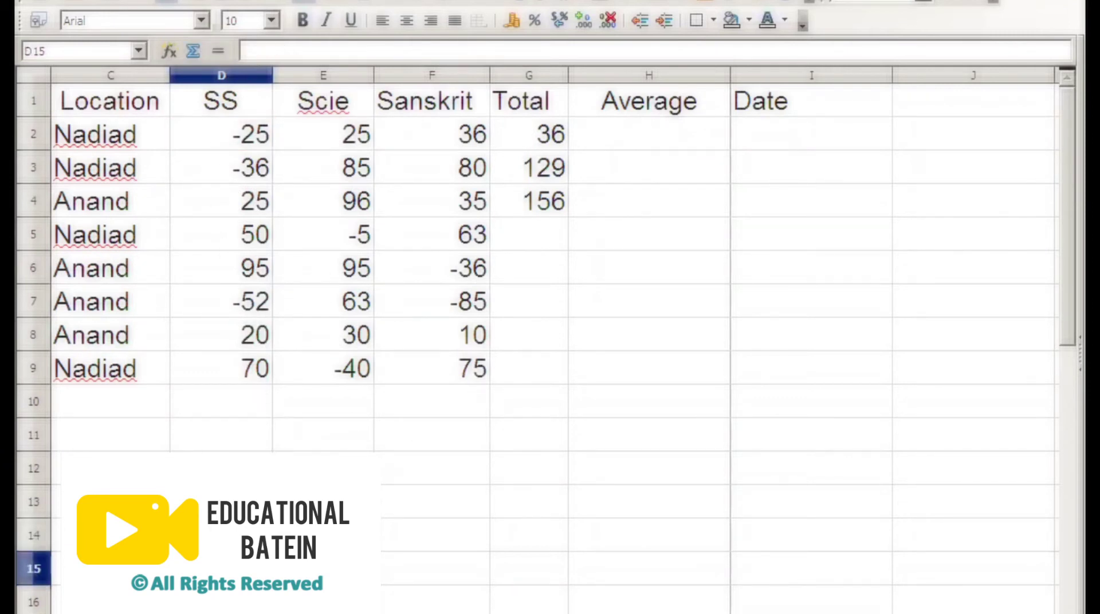
# Step: Fill the ABS formula from D14 across and down to F21
pyautogui.click(221, 536)
pyautogui.moveTo(1067, 297); pyautogui.dragTo(1067, 379)
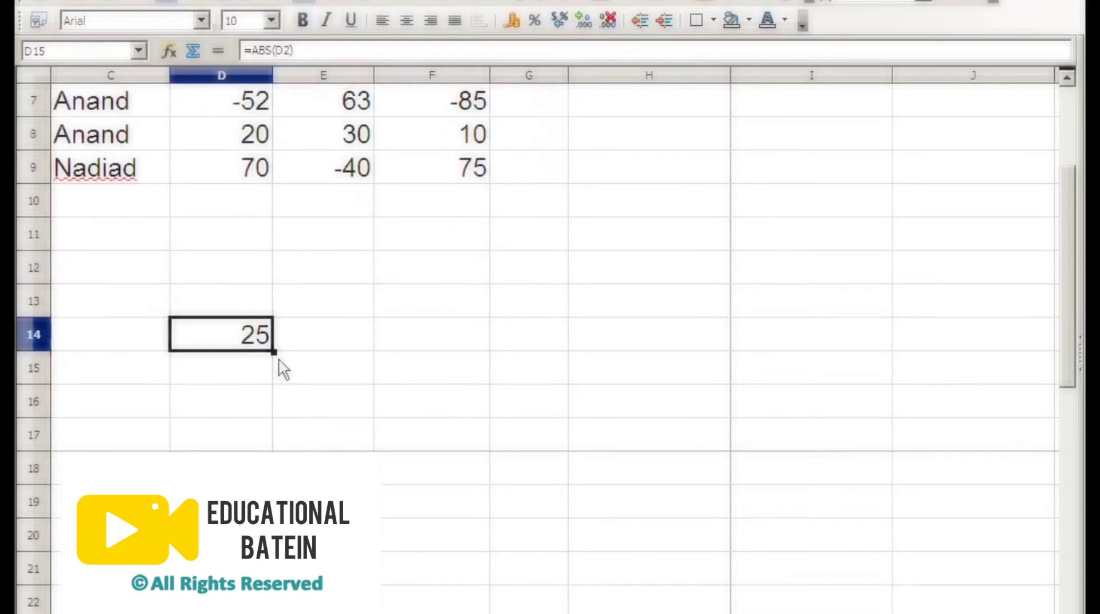
pyautogui.moveTo(274, 352); pyautogui.dragTo(459, 594)
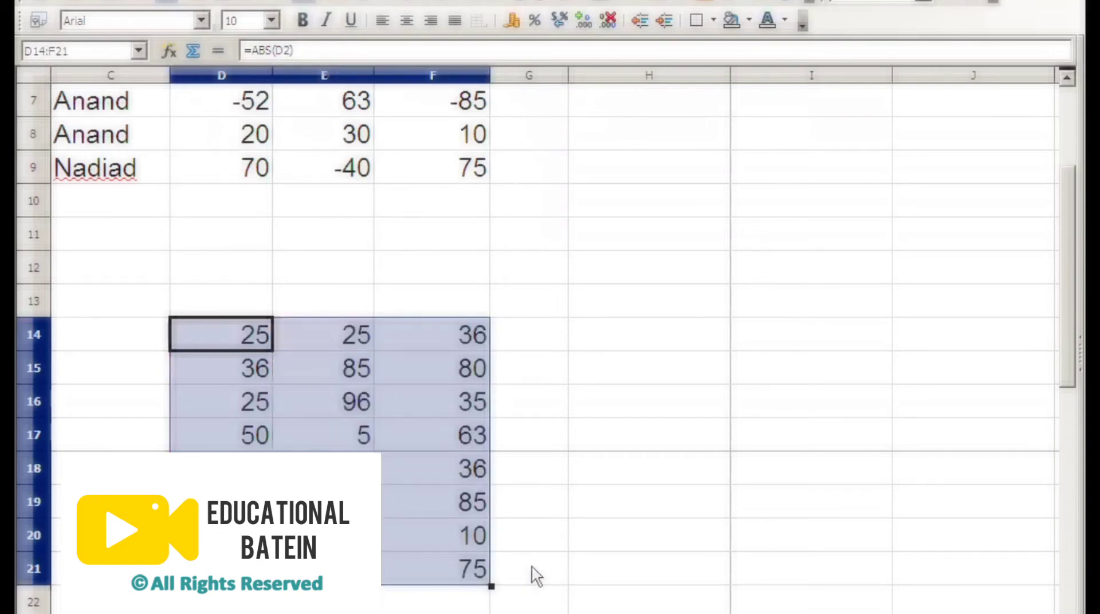
# Step: Copy the absolute values in the range D14:F21
pyautogui.scroll(2, 583, 442)
pyautogui.scroll(-3, 584, 443)
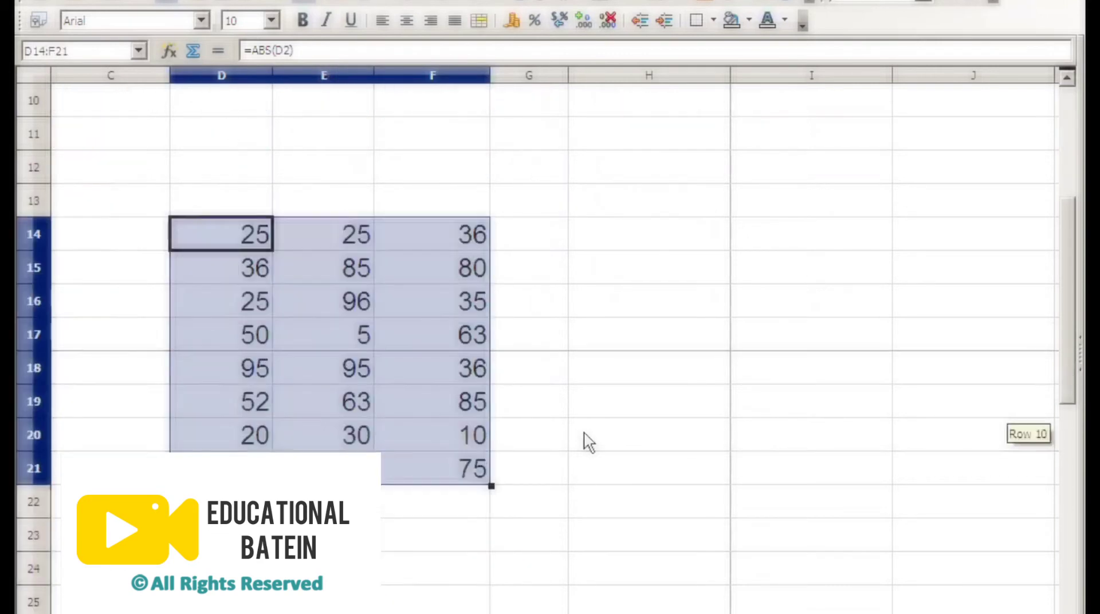
pyautogui.rightClick(347, 413)
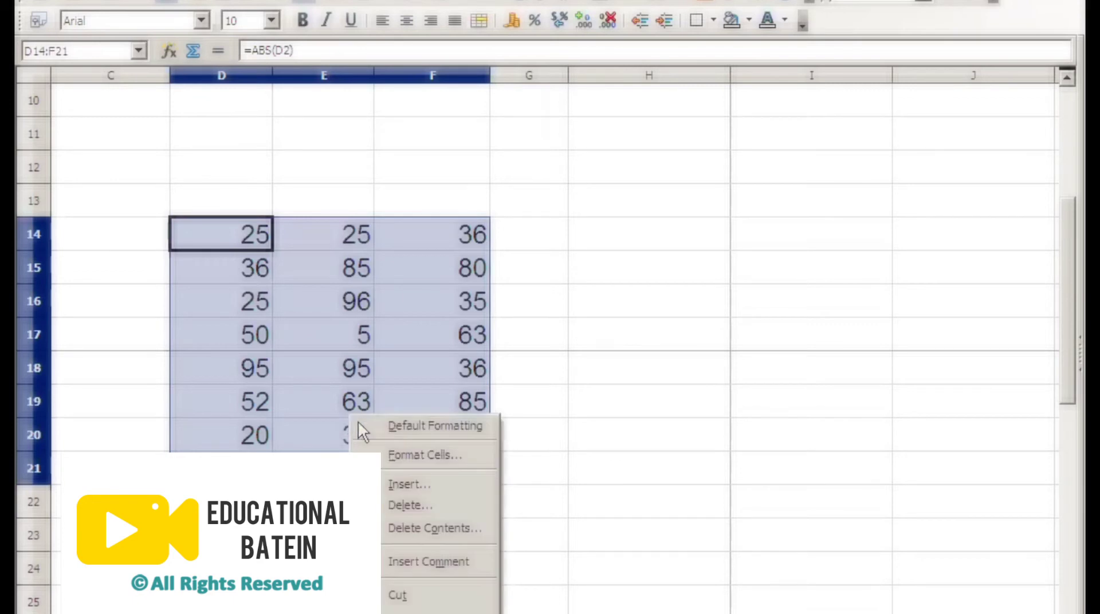
pyautogui.click(404, 611)
# Step: Paste the copied results as numbers only, without text, dates or formulas, over the original marks starting at cell D2
pyautogui.scroll(3, 471, 386)
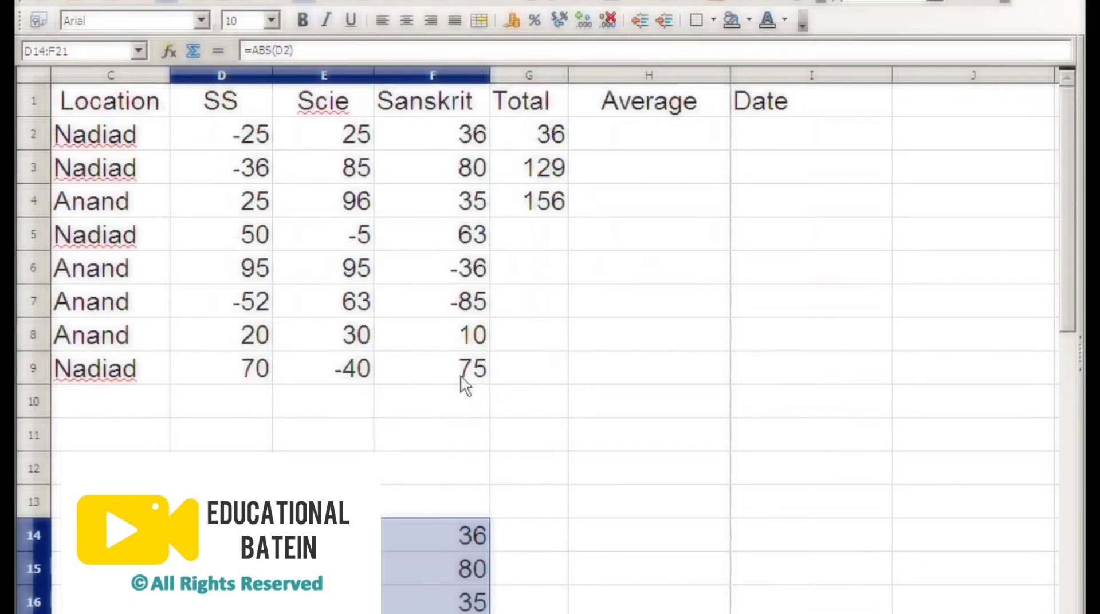
pyautogui.click(237, 143)
pyautogui.rightClick(235, 131)
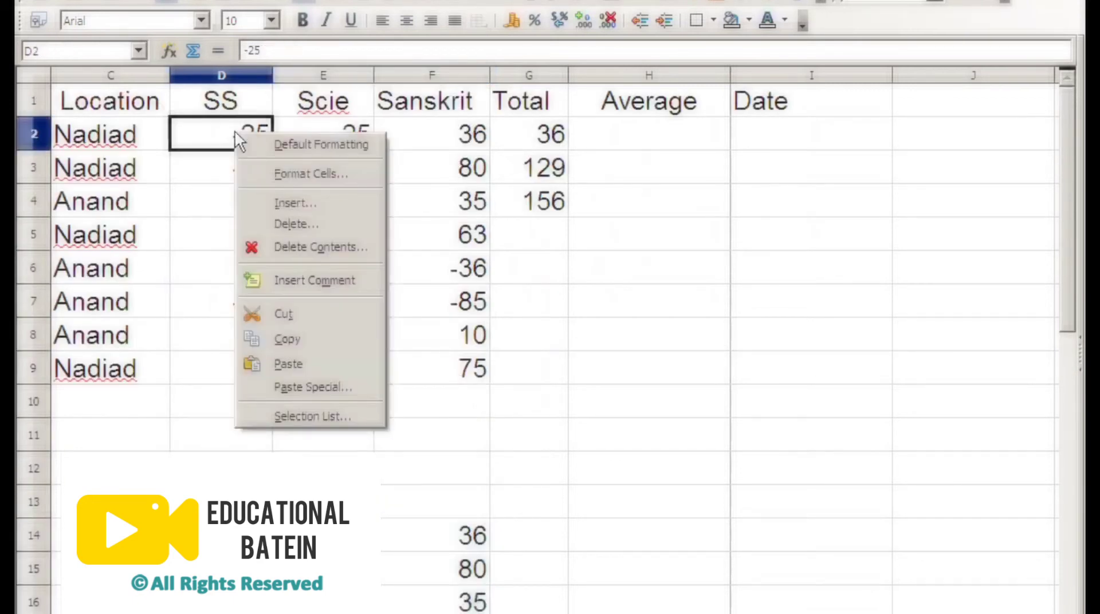
pyautogui.click(294, 387)
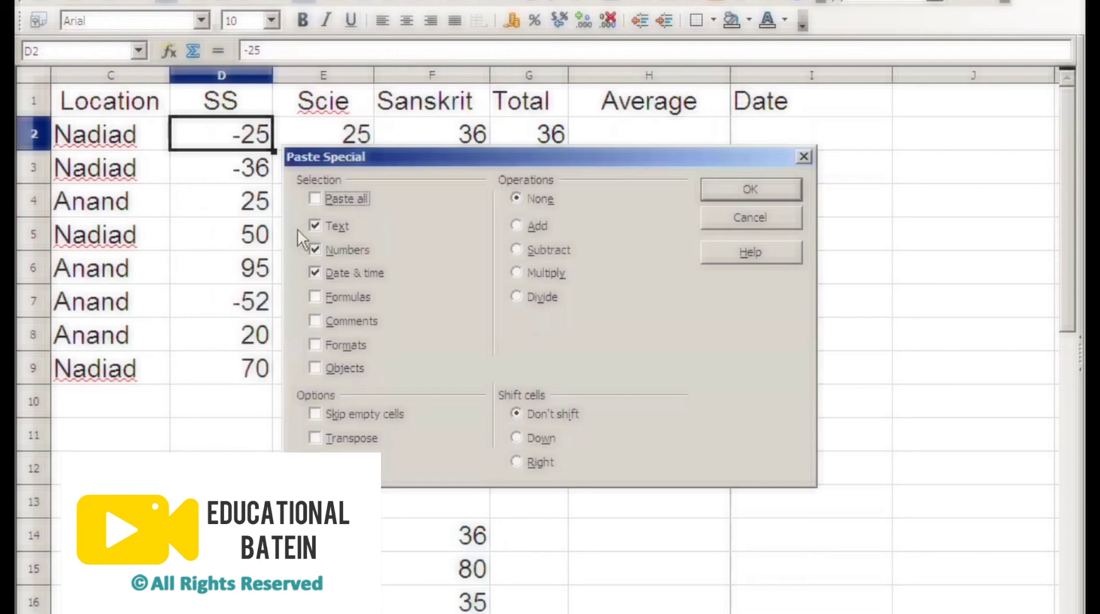
pyautogui.click(318, 270)
pyautogui.click(338, 226)
pyautogui.click(711, 190)
pyautogui.click(461, 370)
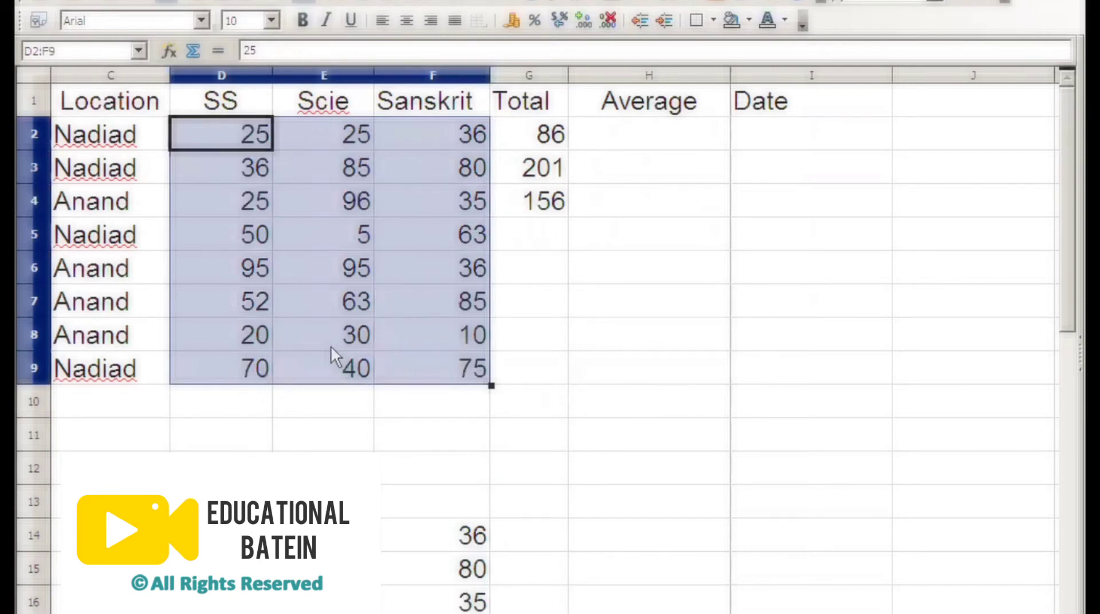
# Step: Compare the pasted marks with the formula results below and undo the paste over D2:F9
pyautogui.click(423, 418)
pyautogui.scroll(-2, 550, 344)
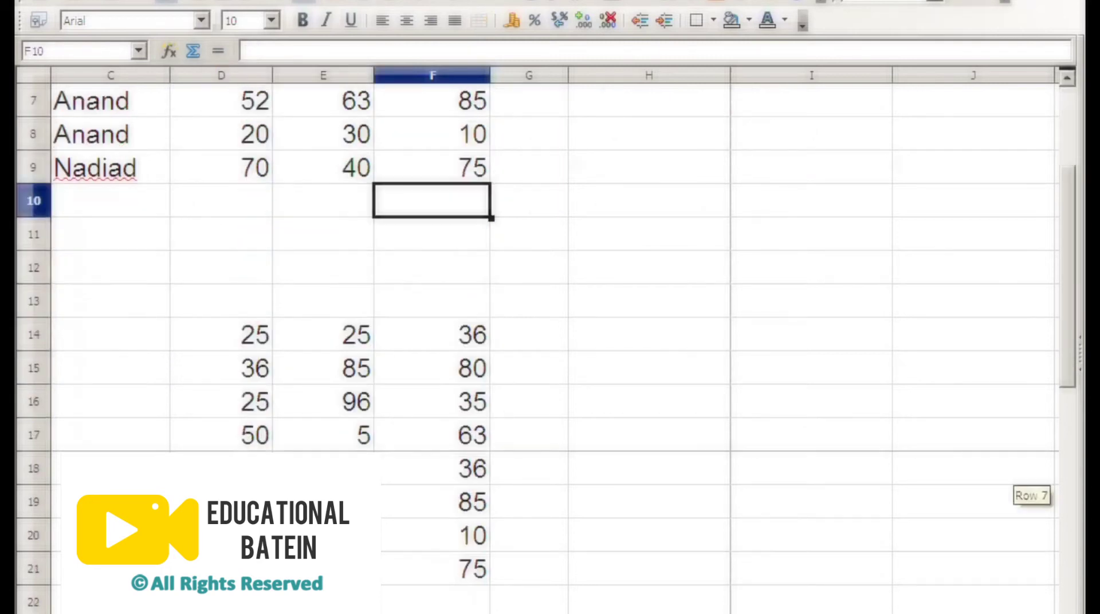
pyautogui.scroll(2, 550, 344)
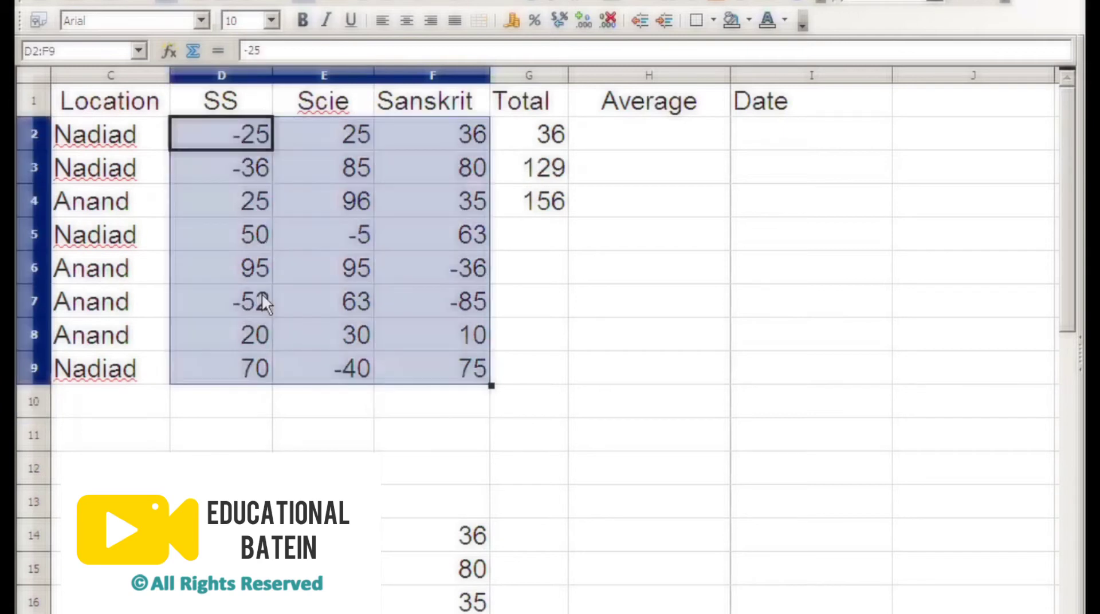
pyautogui.click(310, 408)
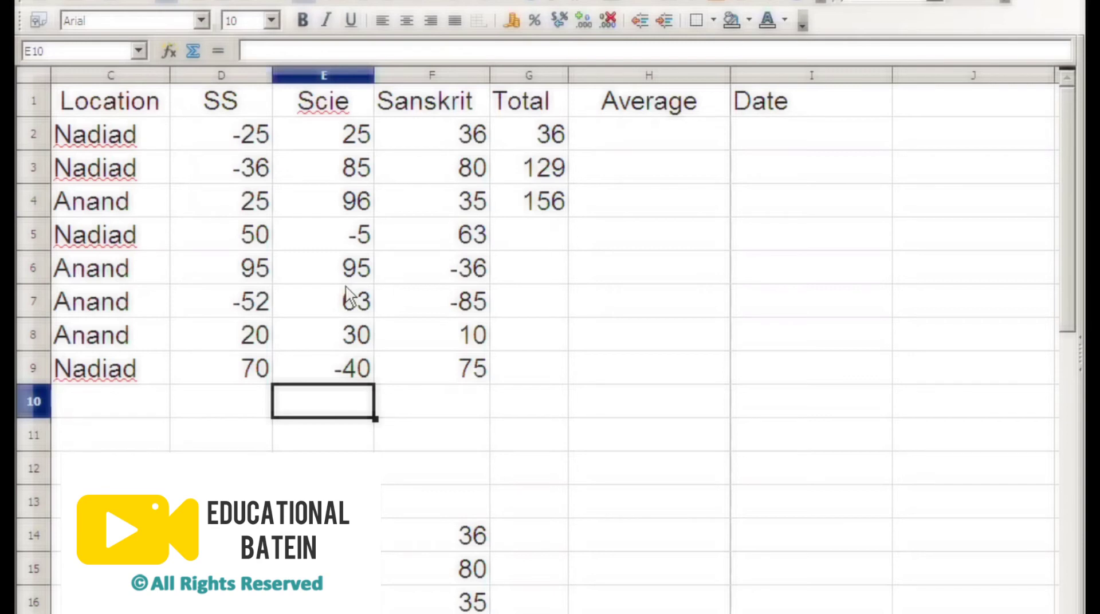
# Step: Undo the earlier negative-number entries in the SS, Scie and Sanskrit marks, restoring the original positive marks
pyautogui.hotkey('ctrl', 'z')
pyautogui.hotkey('ctrl', 'z')
pyautogui.hotkey('ctrl', 'z')
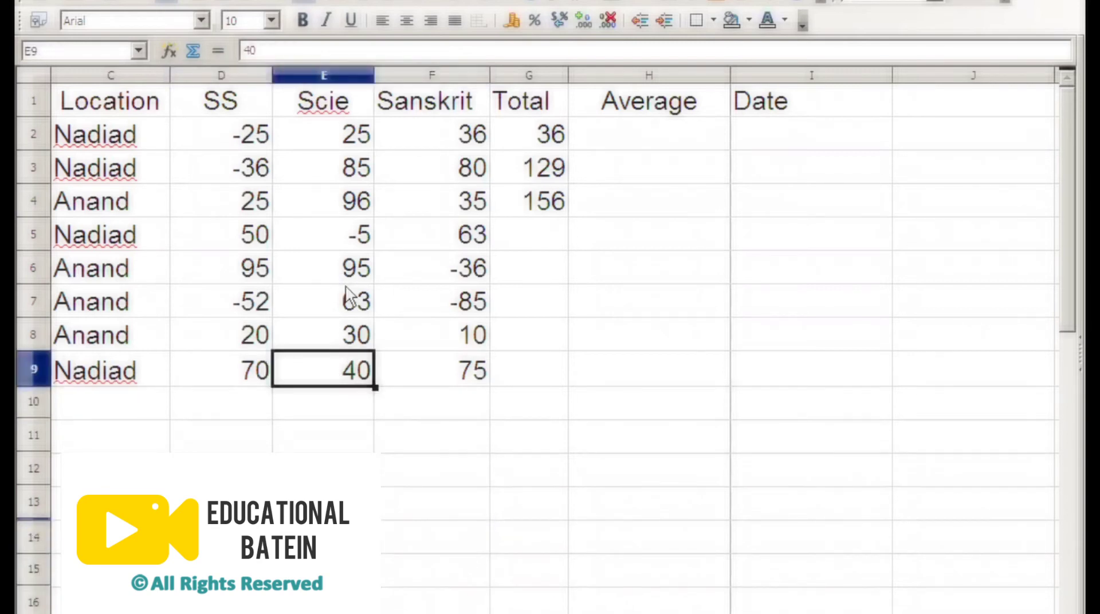
pyautogui.hotkey('ctrl', 'z')
pyautogui.hotkey('ctrl', 'z')
pyautogui.hotkey('ctrl', 'z')
pyautogui.hotkey('ctrl', 'z')
pyautogui.hotkey('ctrl', 'z')
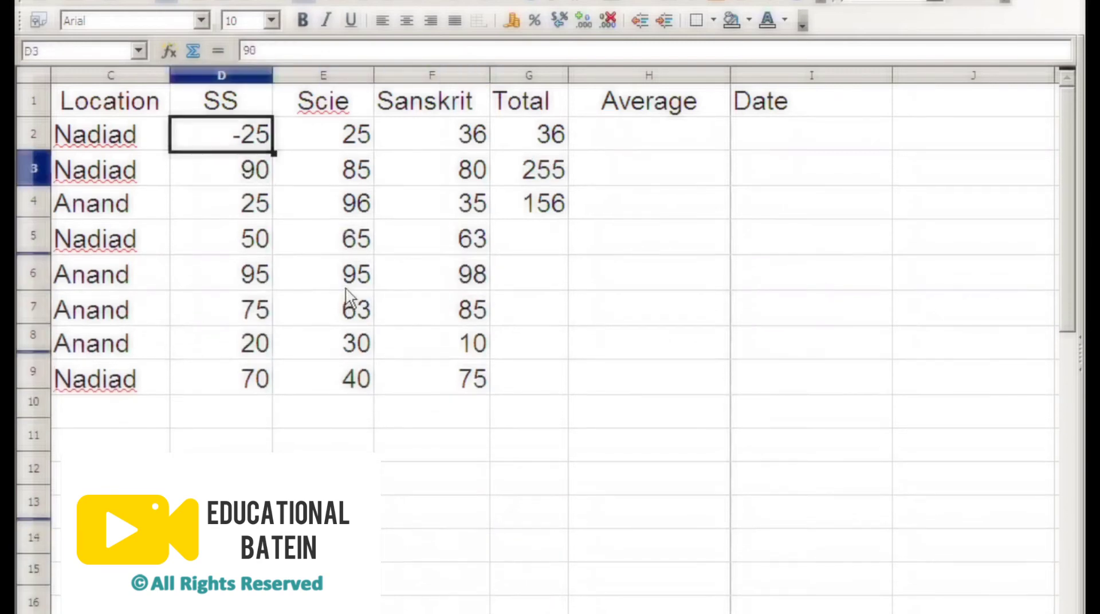
pyautogui.hotkey('ctrl', 'z')
pyautogui.click(437, 451)
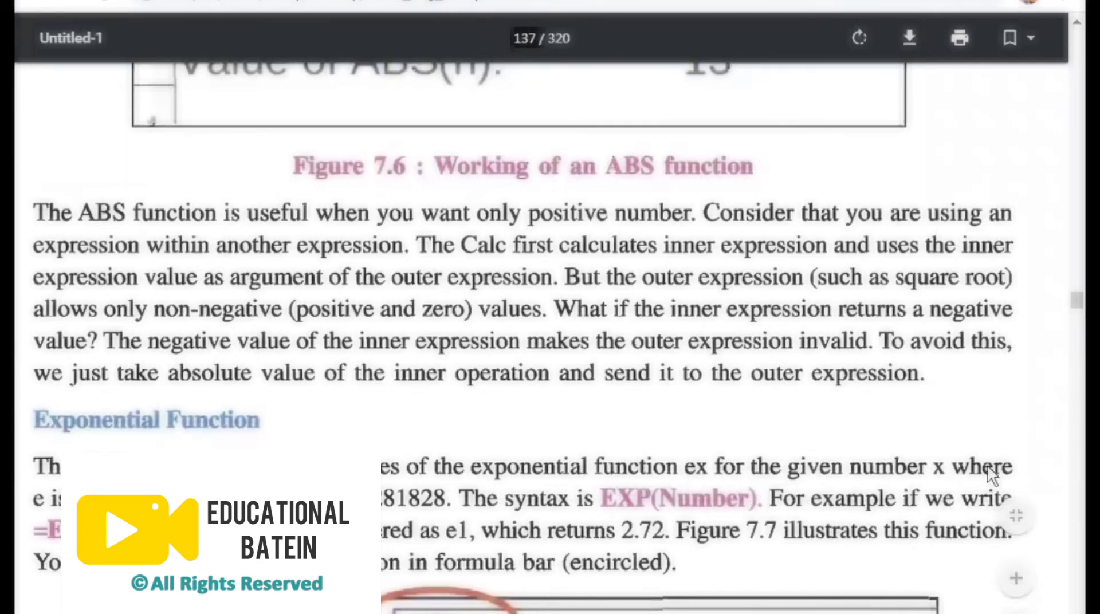
# Step: Switch to the textbook PDF and read the Exponential Function section on the EXP syntax and its example
pyautogui.scroll(-2, 481, 505)
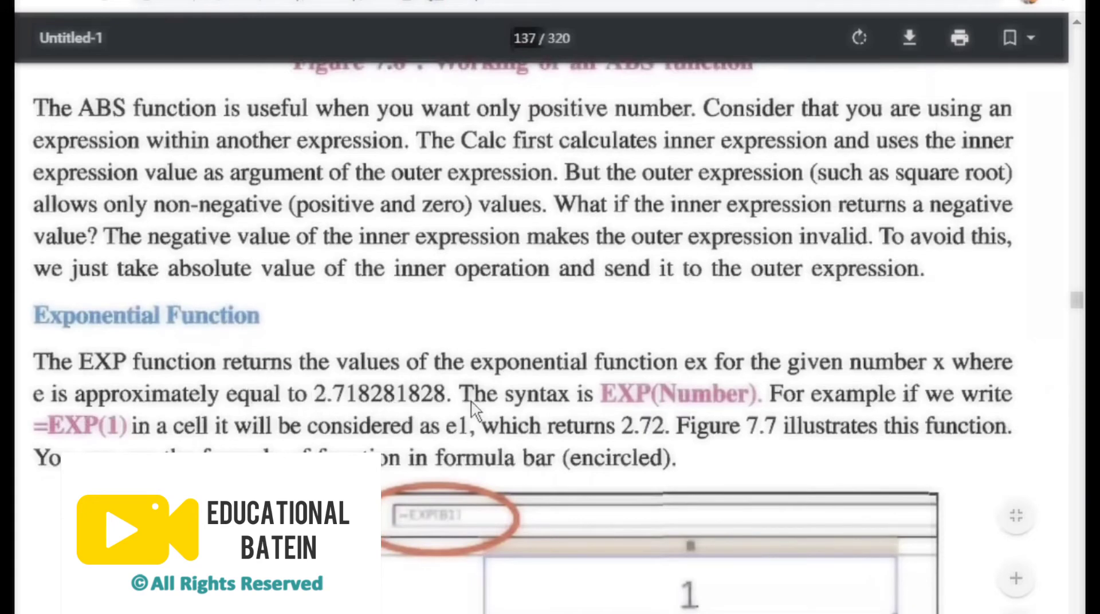
pyautogui.scroll(-2, 573, 401)
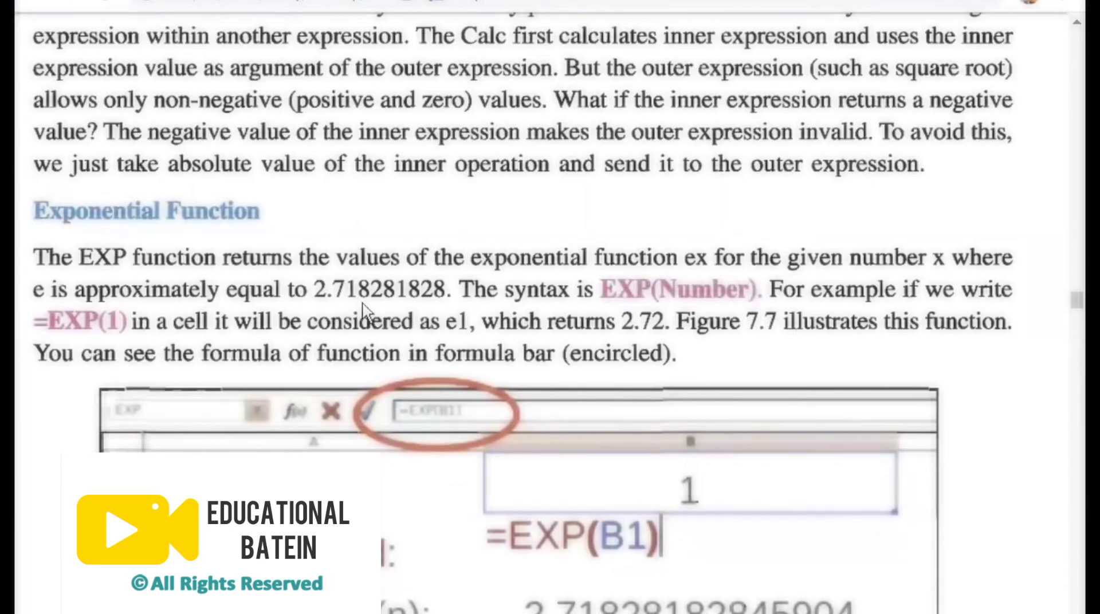
pyautogui.scroll(-3, 369, 313)
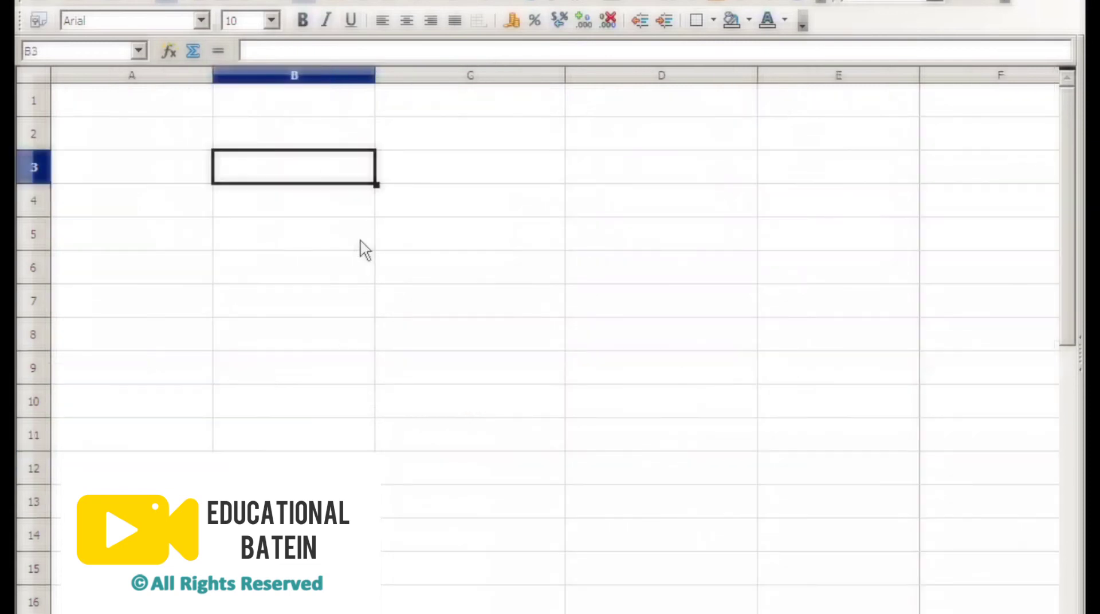
# Step: Enter the formula =EXP(1) in cell C6 of the empty sheet
pyautogui.click(406, 268)
pyautogui.write('=ex')
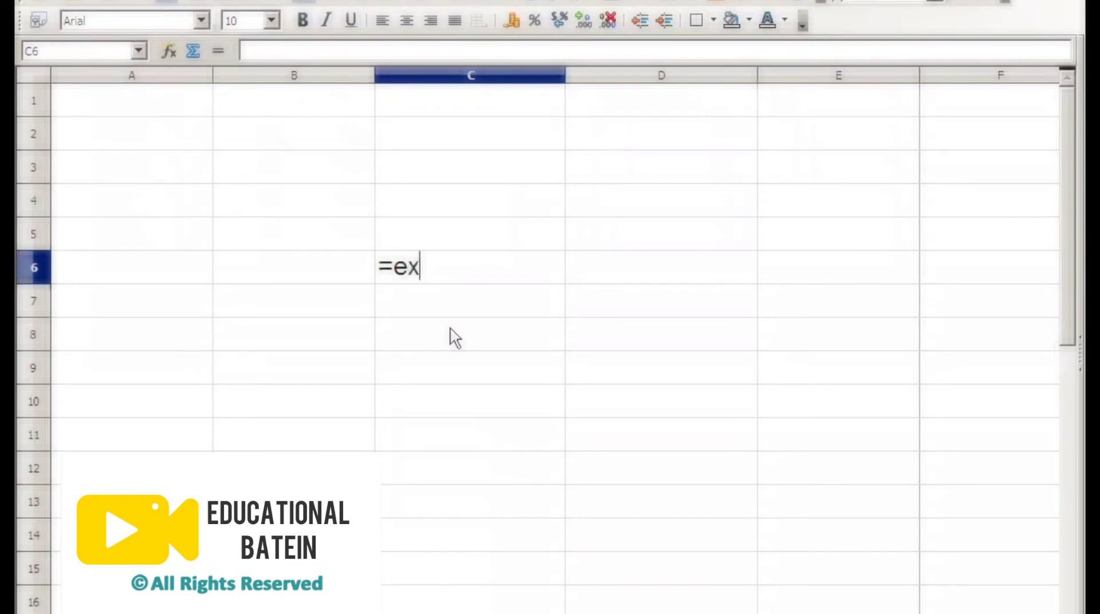
pyautogui.write('p(')
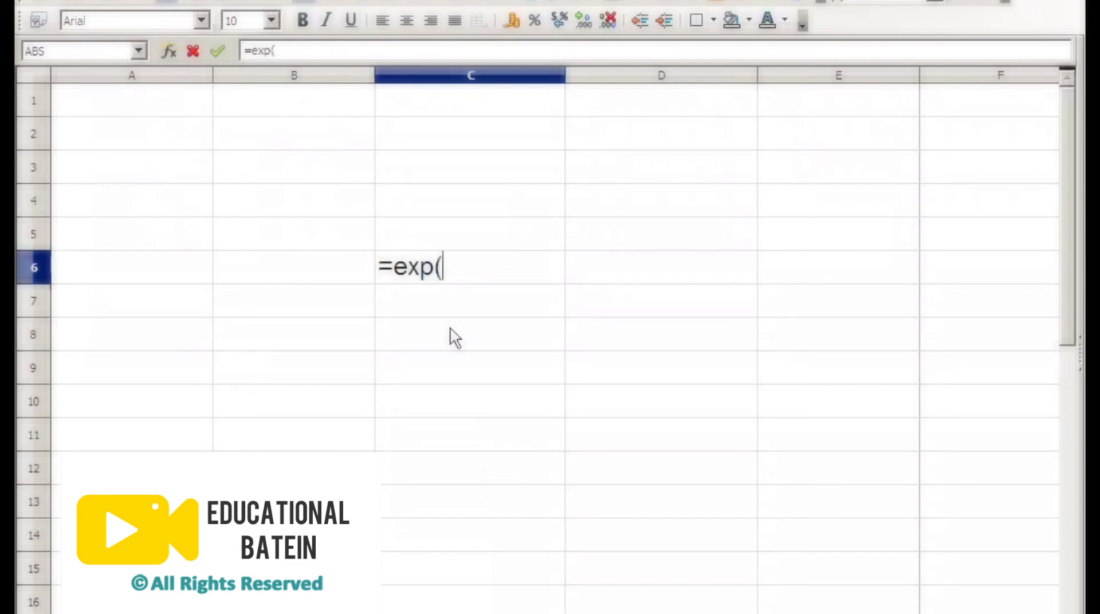
pyautogui.write('1)')
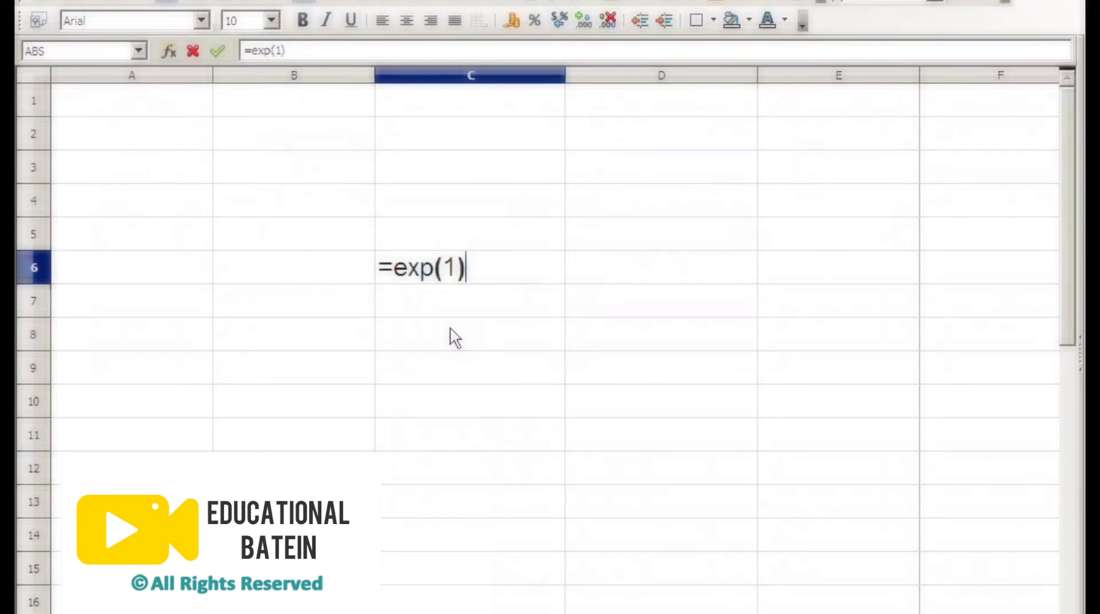
pyautogui.press('Return')
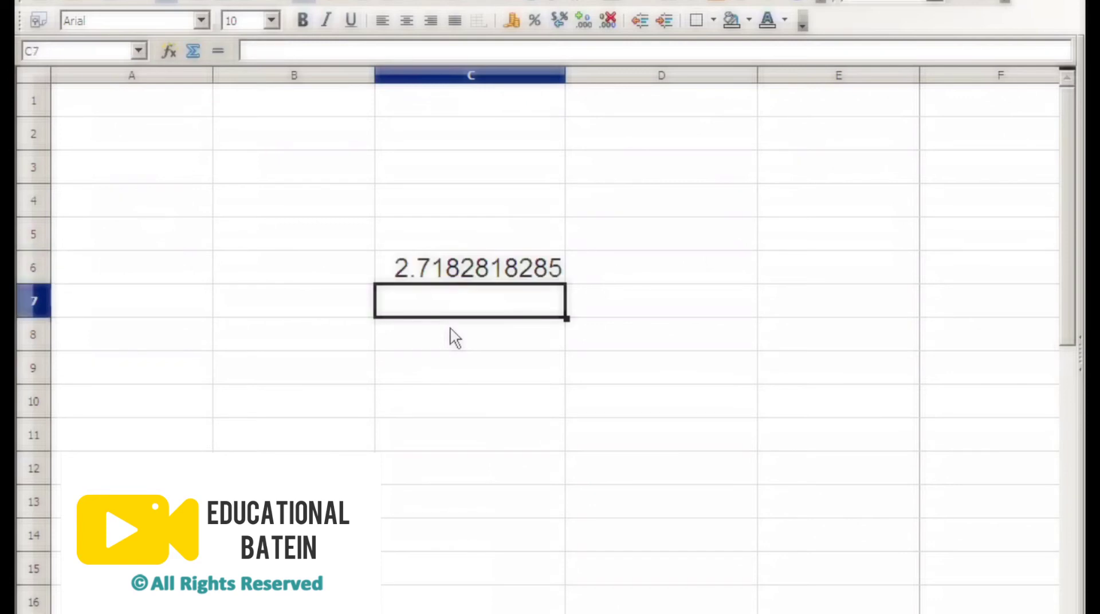
# Step: Enter an EXP formula with the argument 5% in cell D6
pyautogui.press('Up')
pyautogui.press('Right')
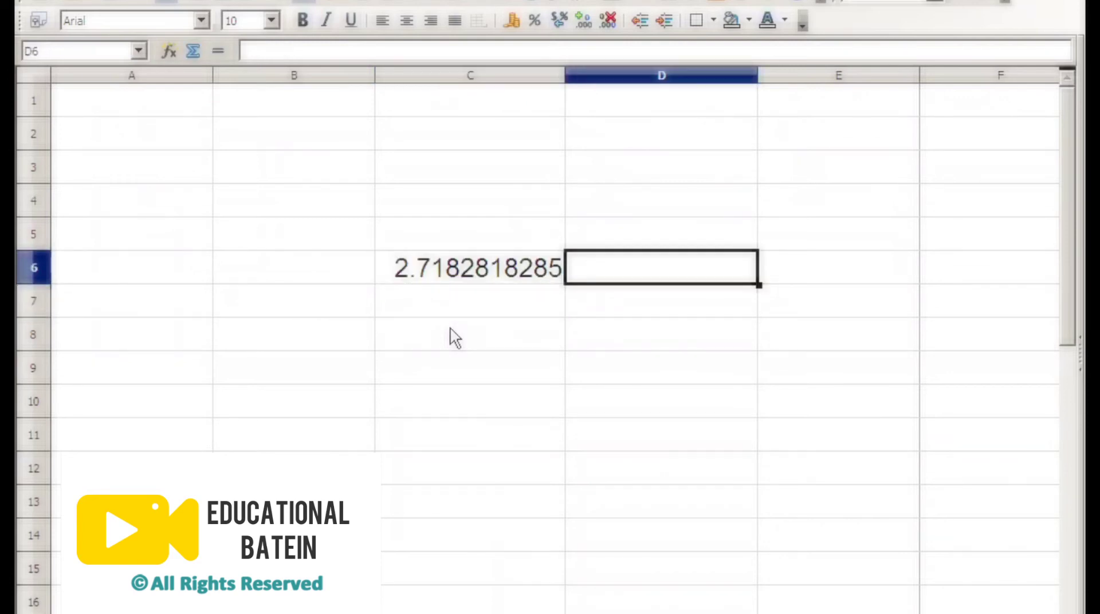
pyautogui.write('=exp(')
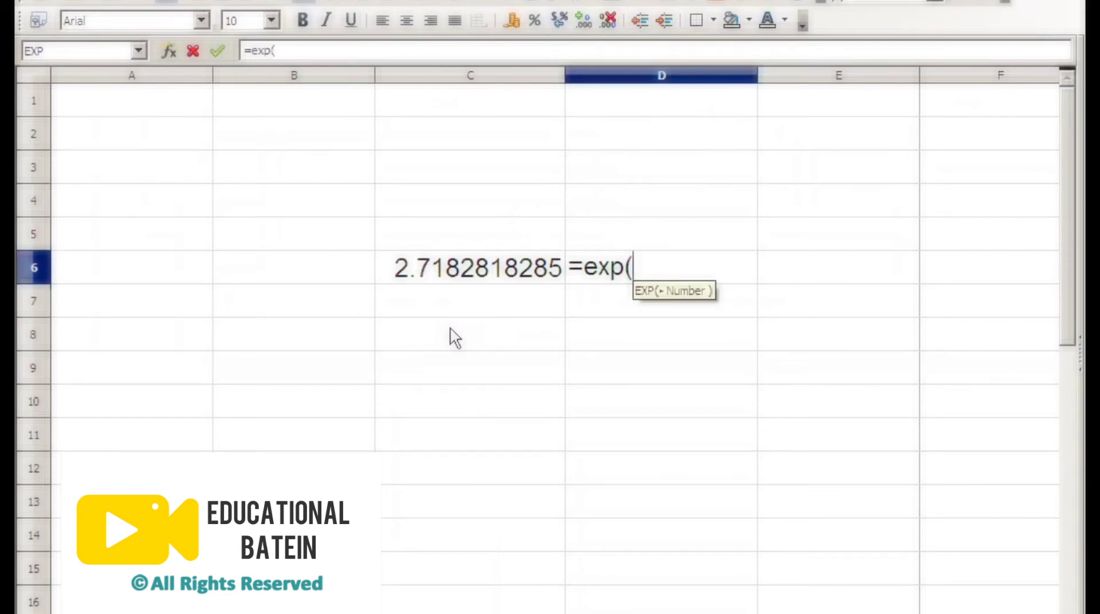
pyautogui.write('5%')
pyautogui.press('Return')
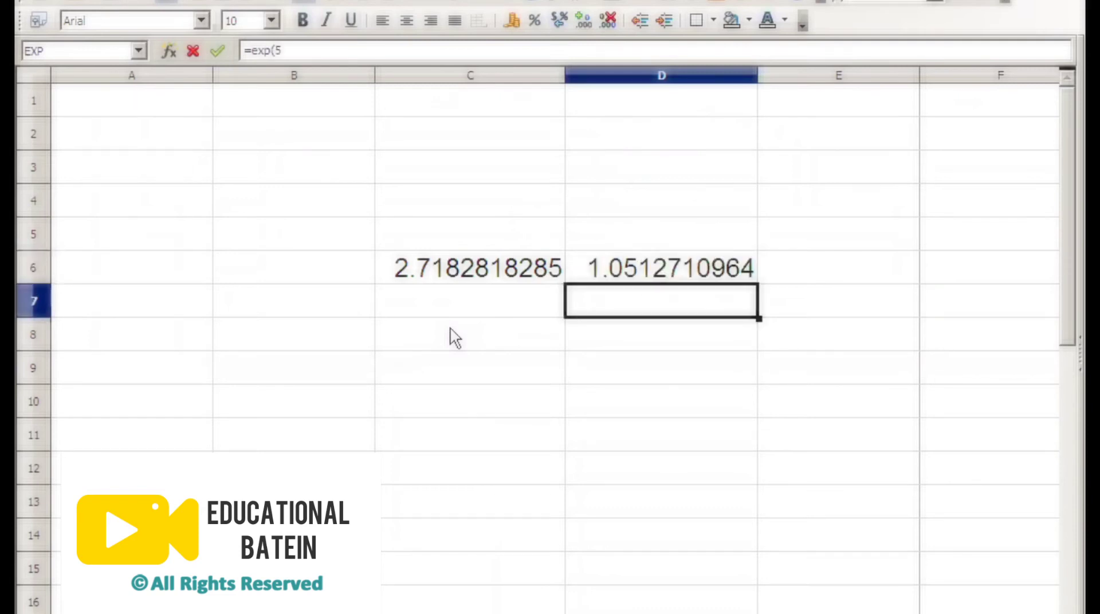
# Step: Edit the formula in D6 so that it reads =EXP(5)
pyautogui.press('Up')
pyautogui.press('F2')
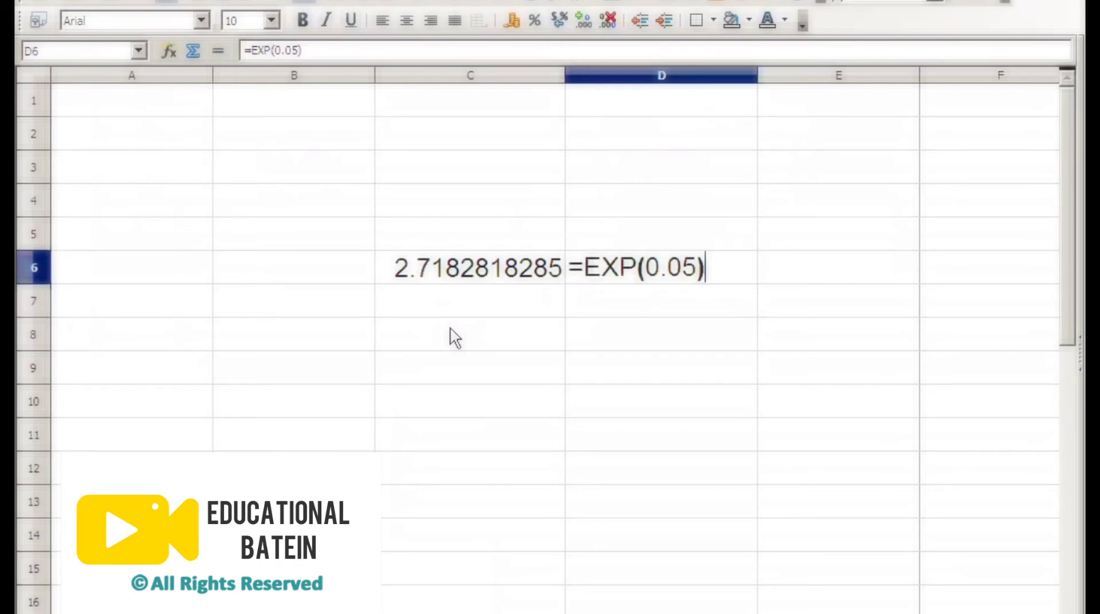
pyautogui.press('BackSpace')
pyautogui.press('BackSpace')
pyautogui.press('BackSpace')
pyautogui.press('BackSpace')
pyautogui.press('BackSpace')
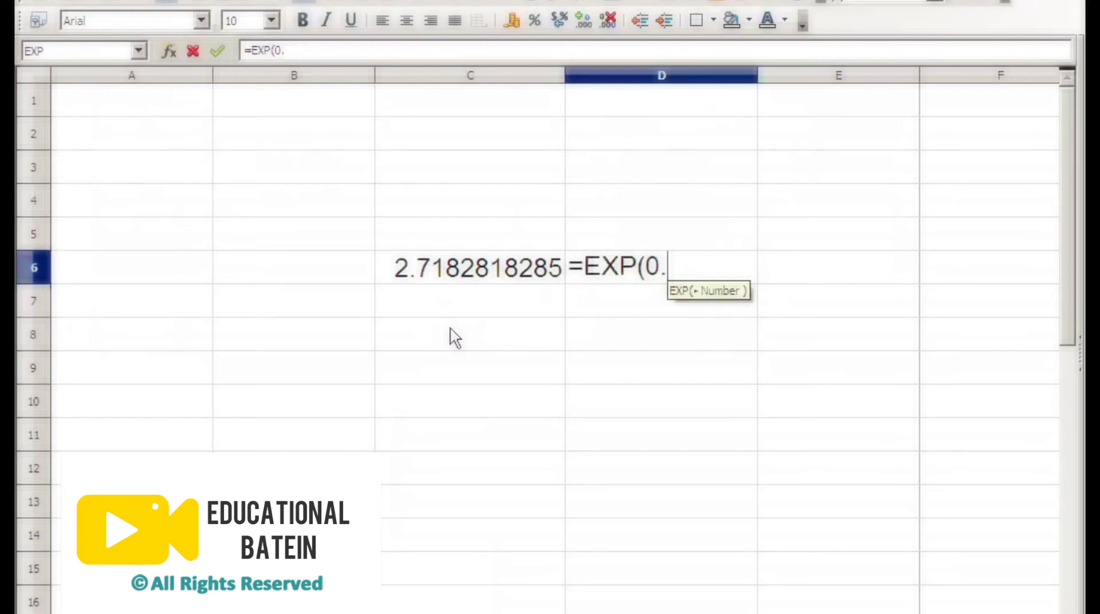
pyautogui.write('5%')
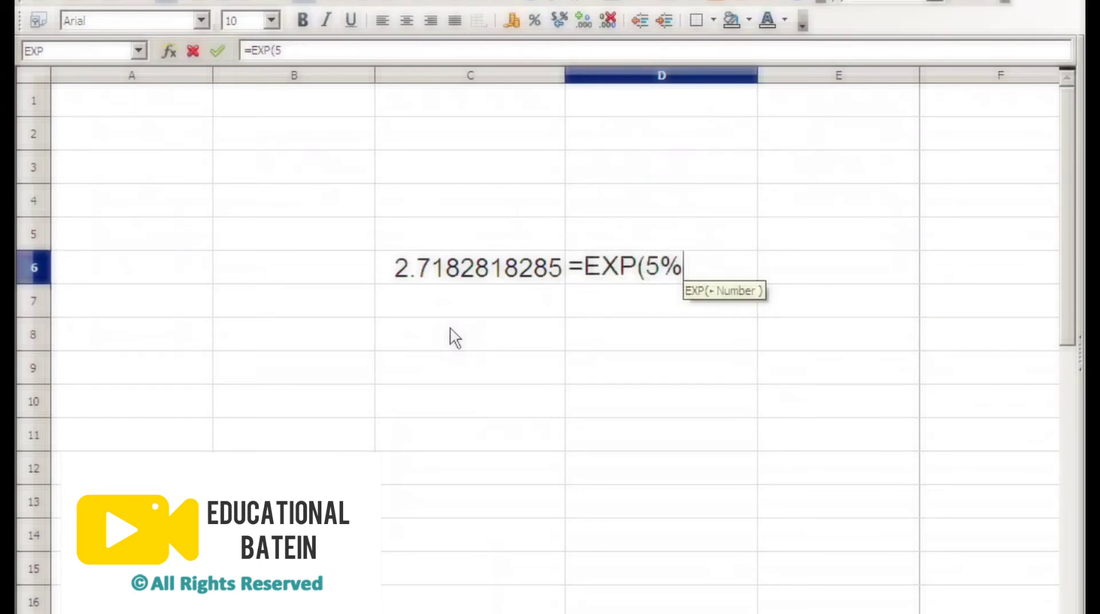
pyautogui.press('BackSpace')
pyautogui.write(')')
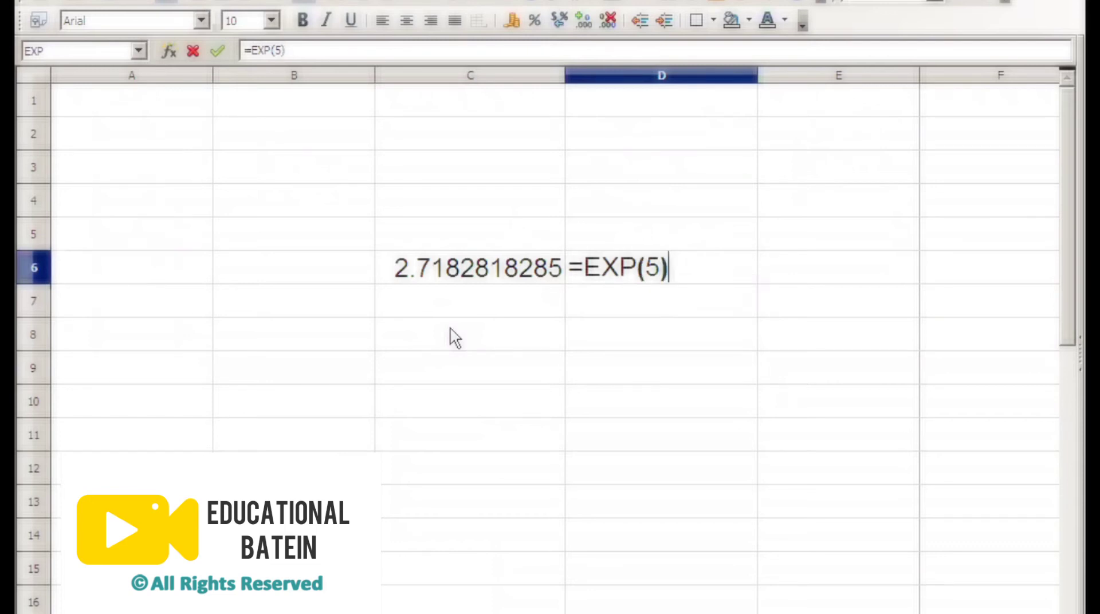
pyautogui.press('Return')
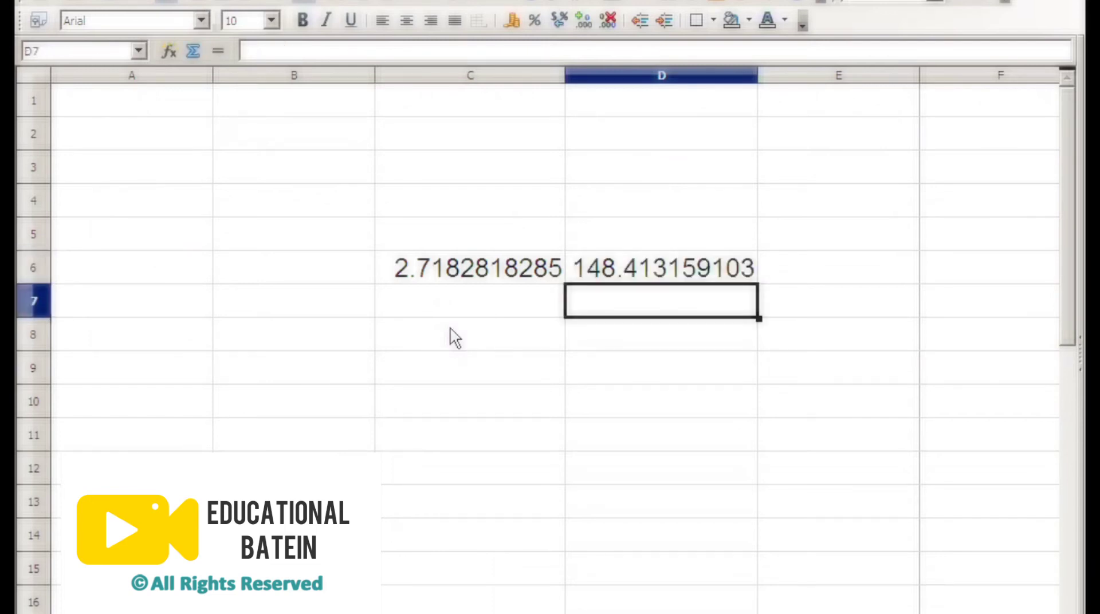
# Step: Enter an EXP formula with the argument 10 in cell C7
pyautogui.press('Left')
pyautogui.write('=')
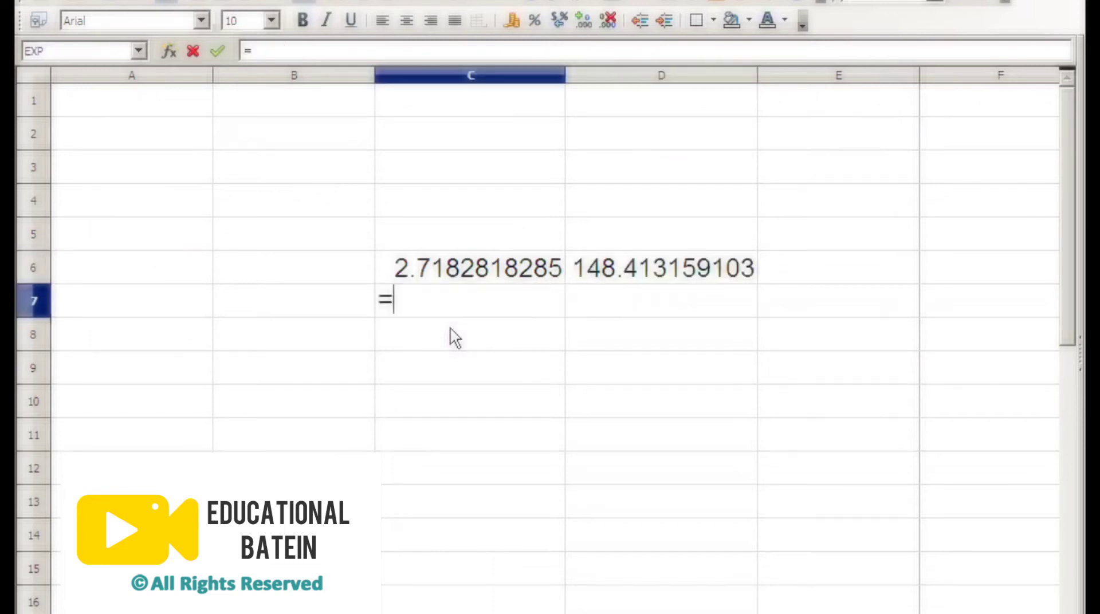
pyautogui.write('exp(10')
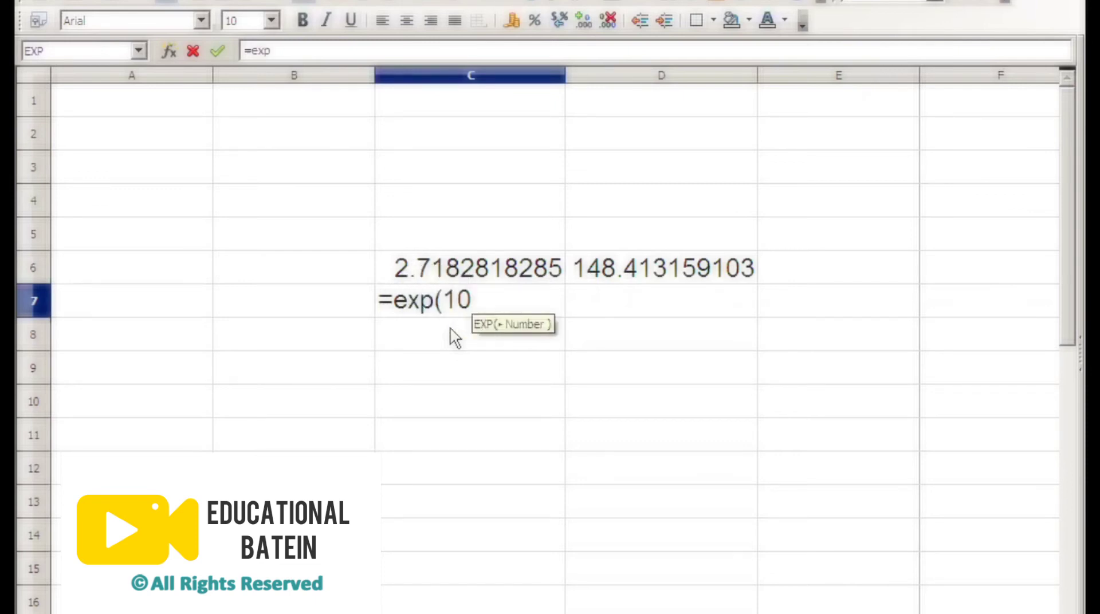
pyautogui.press('Return')
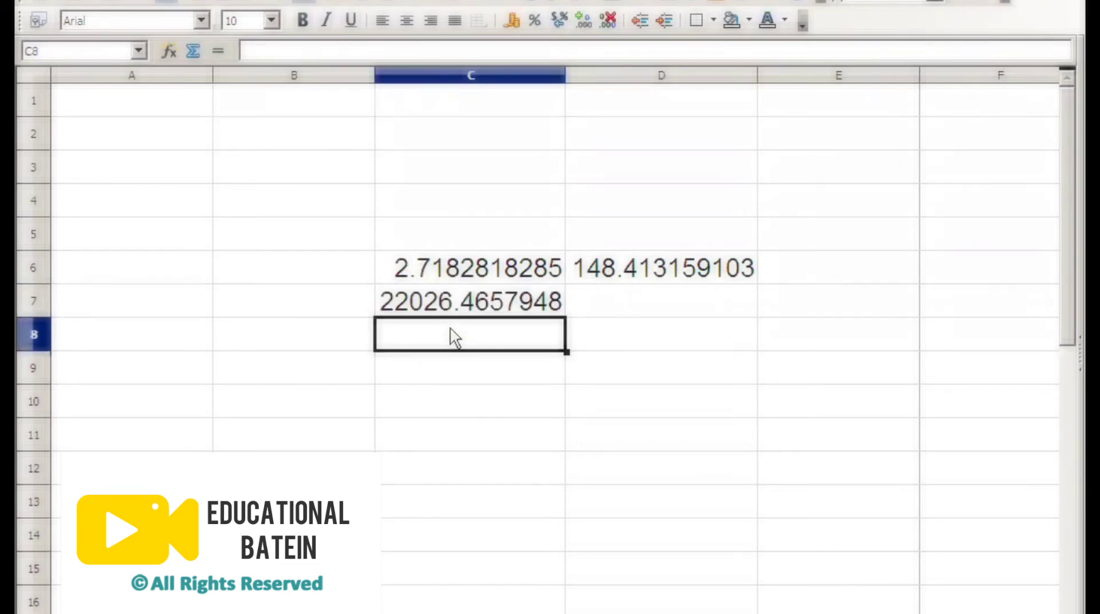
# Step: Clear the contents of the EXP example cells in the range C6:D7
pyautogui.moveTo(459, 269); pyautogui.dragTo(688, 315)
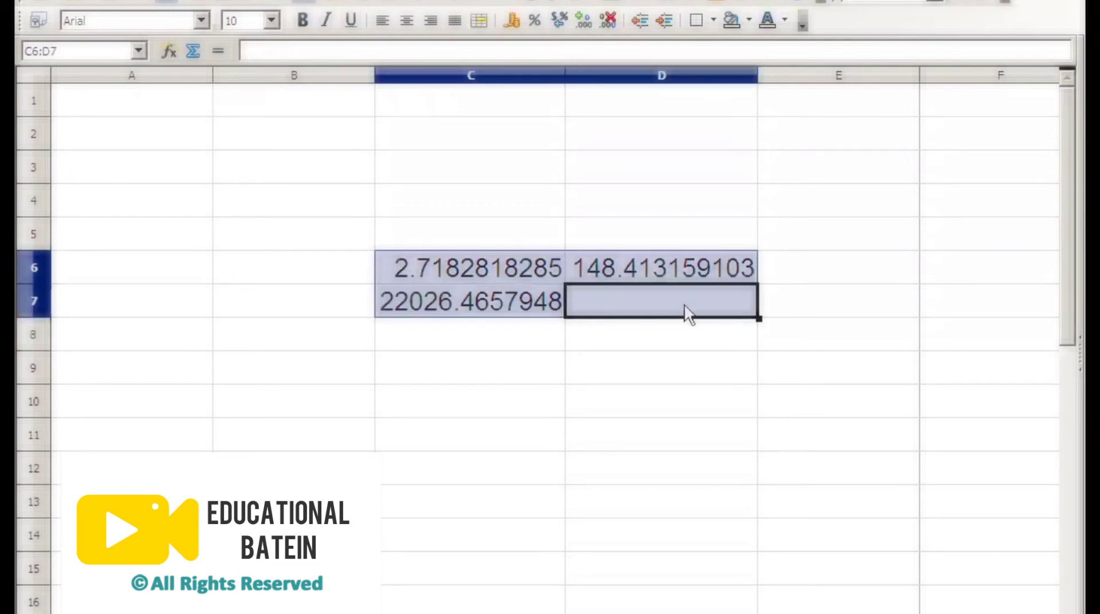
pyautogui.press('BackSpace')
pyautogui.press('Return')
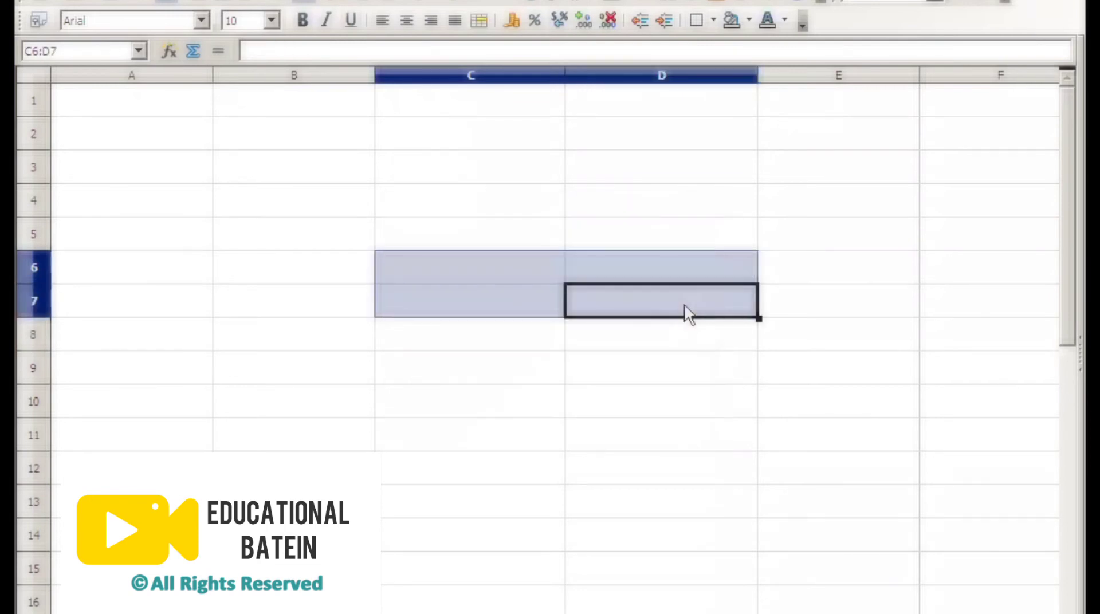
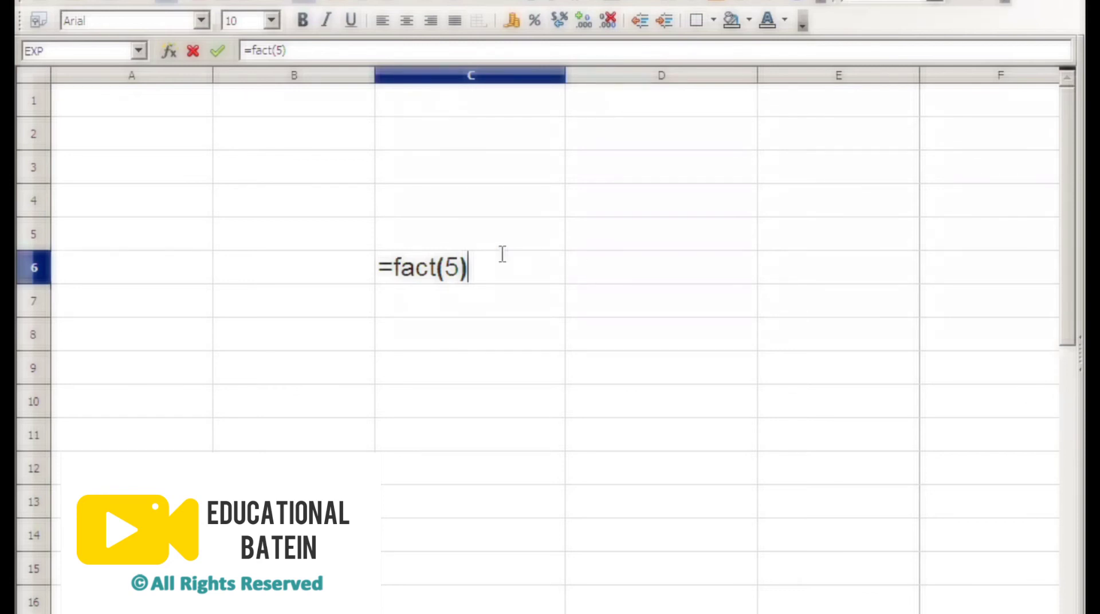
# Step: Complete the formula =FACT(5) in cell C6 and enter =FACT(4) in cell C7
pyautogui.press('Return')
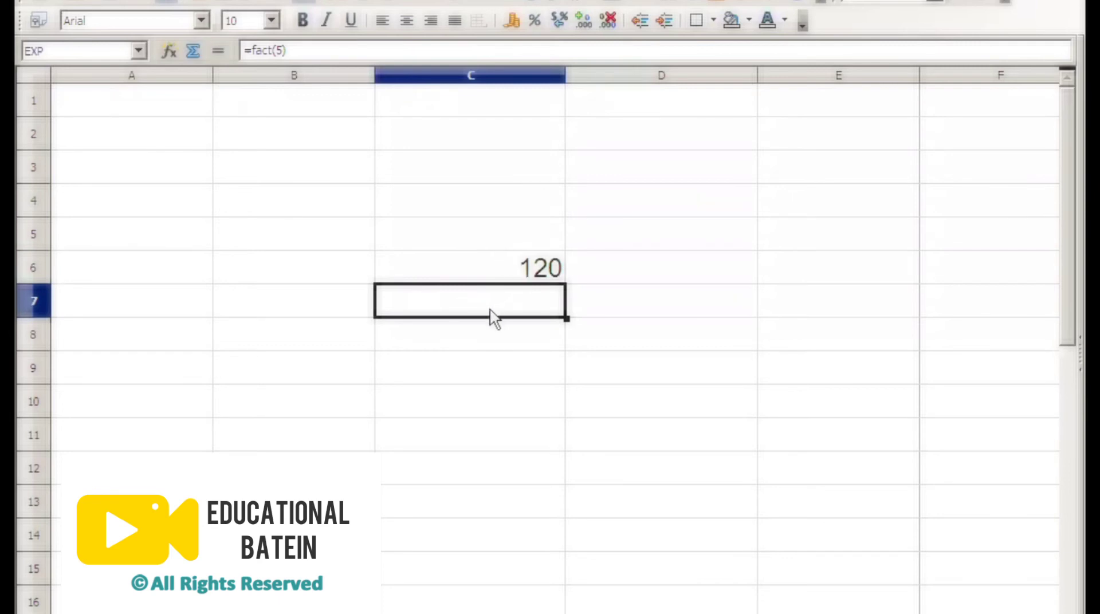
pyautogui.write('=f')
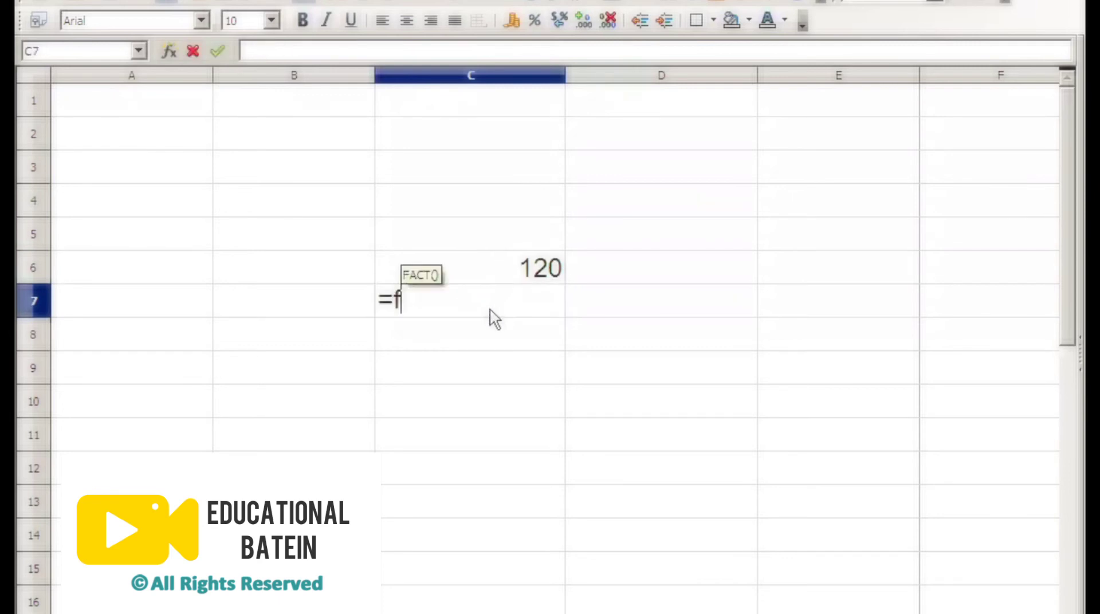
pyautogui.write('act(')
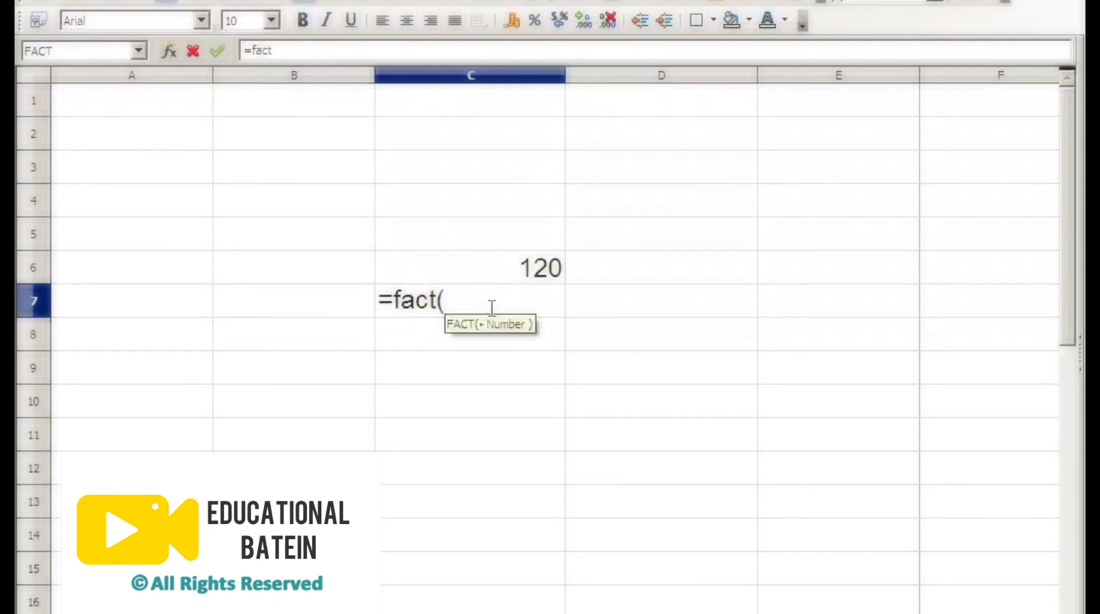
pyautogui.write('4)')
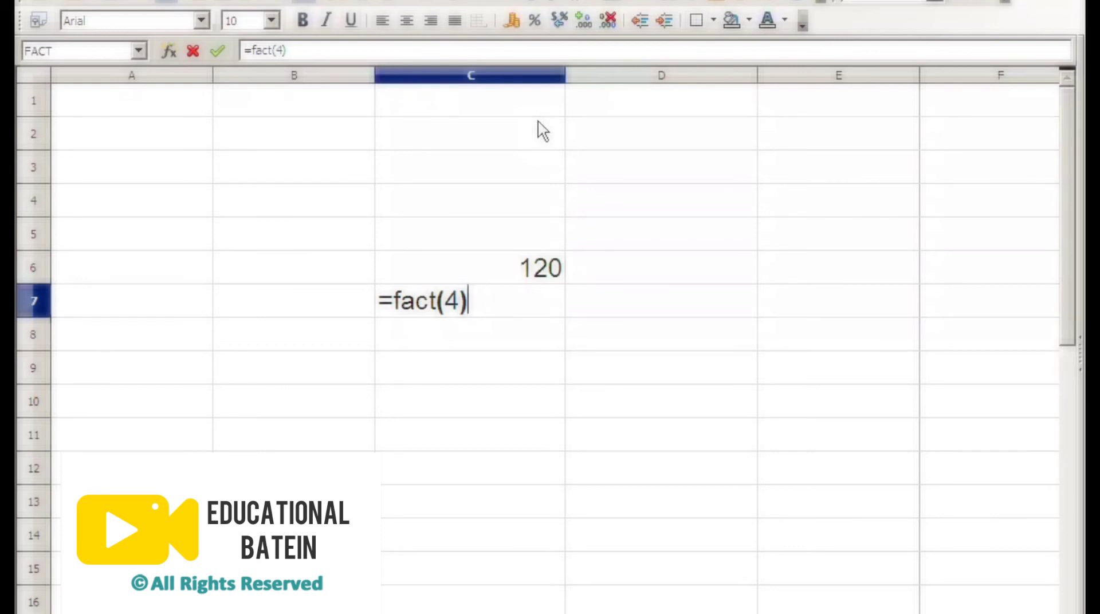
pyautogui.press('Return')
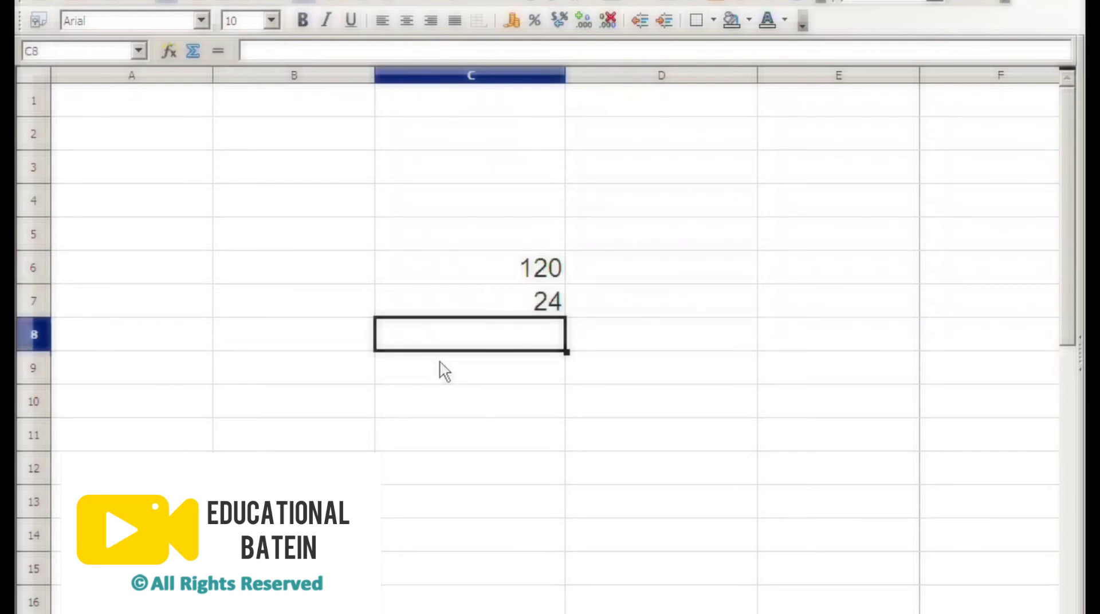
# Step: Enter the formula =FACT(6) in cell C8
pyautogui.write('=facat')
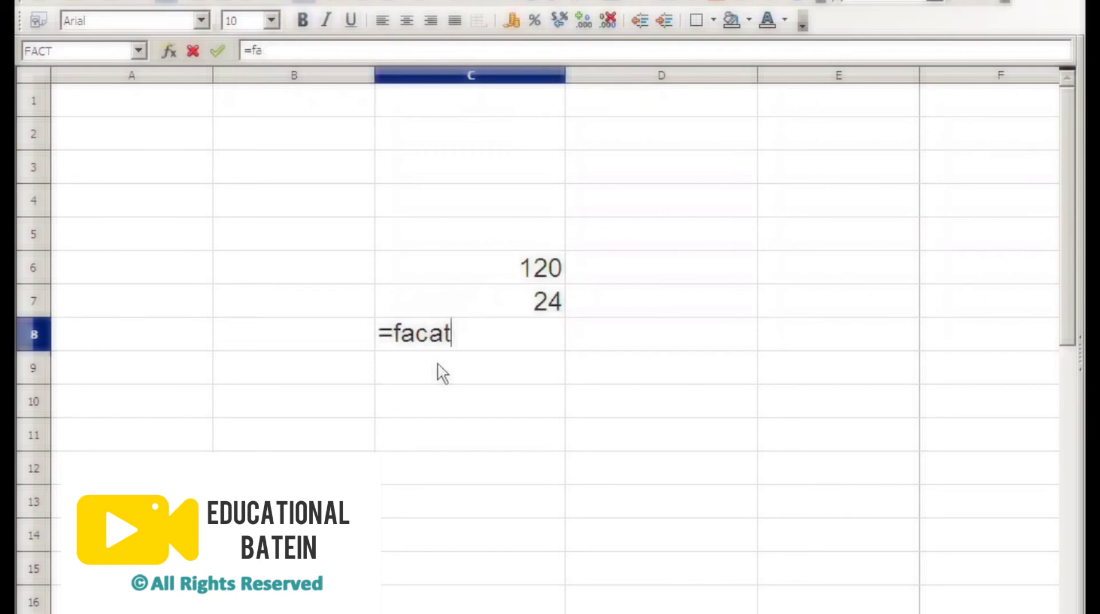
pyautogui.press('BackSpace')
pyautogui.press('BackSpace')
pyautogui.write('t(')
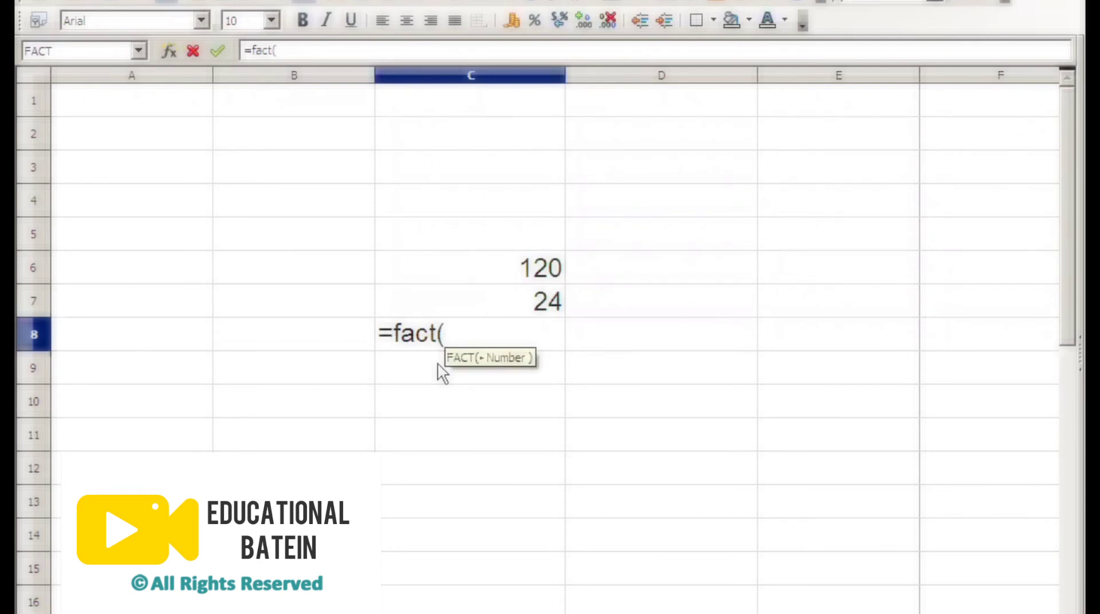
pyautogui.write('6)')
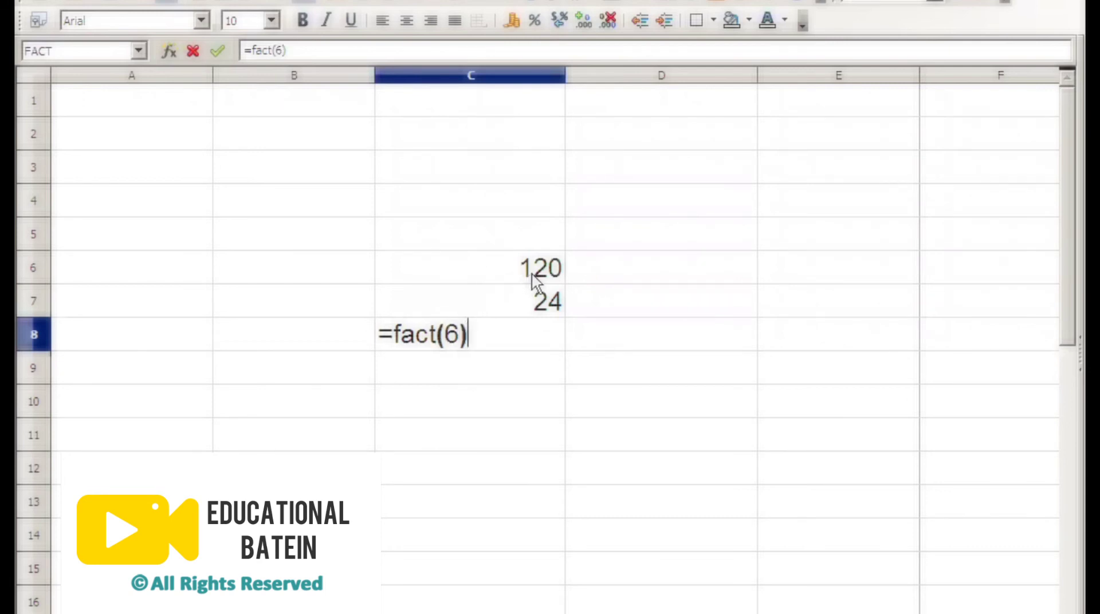
pyautogui.click(448, 367)
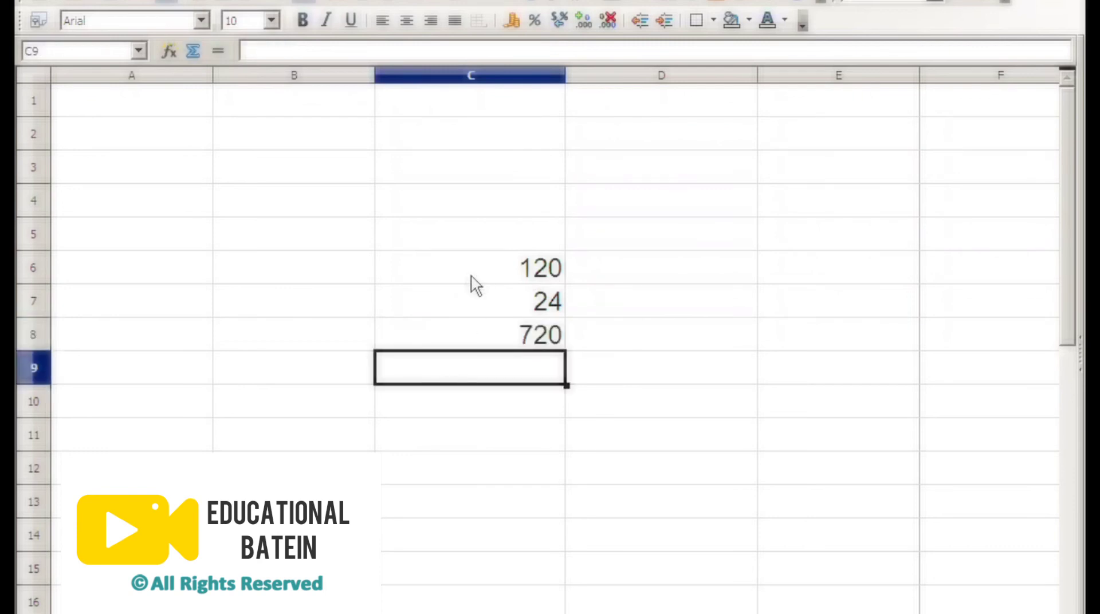
# Step: Select the factorial results in C6:C8, and read the Factorial Function section in the textbook PDF
pyautogui.moveTo(477, 271); pyautogui.dragTo(476, 357)
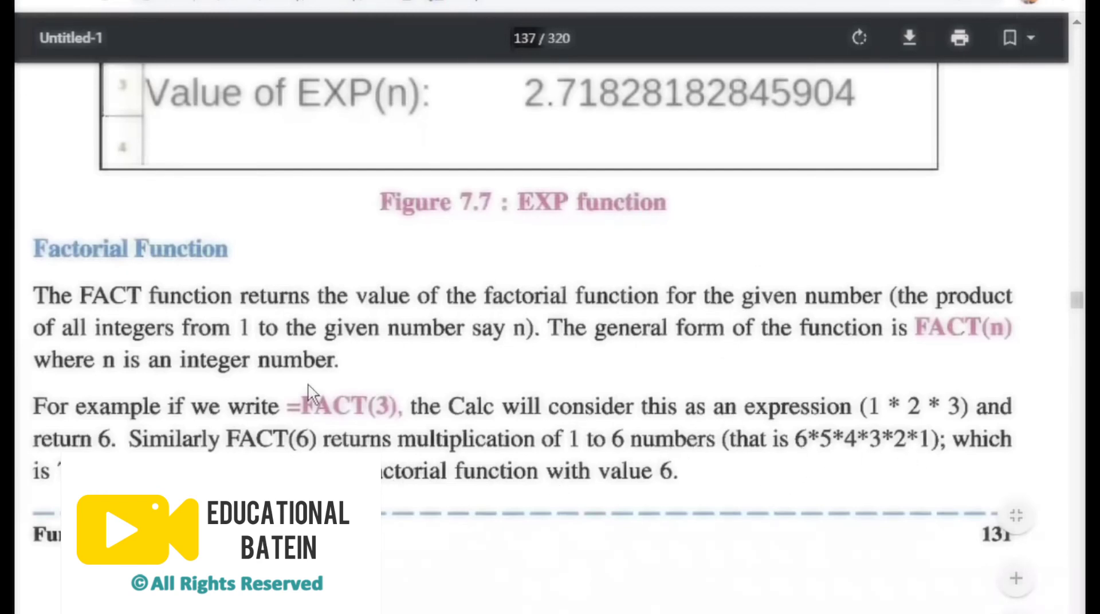
pyautogui.scroll(-10, 284, 343)
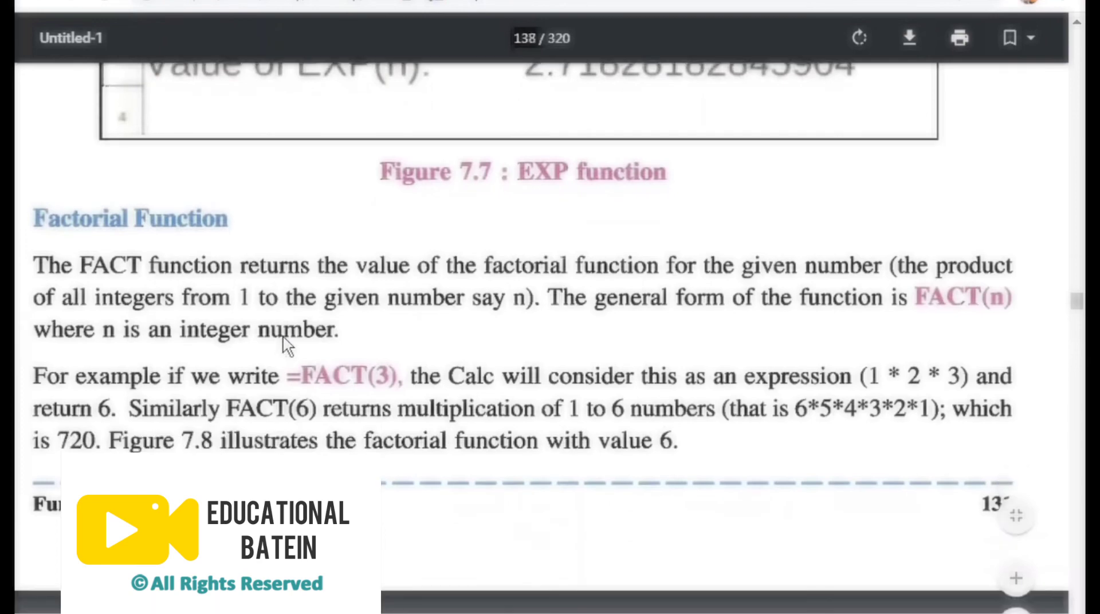